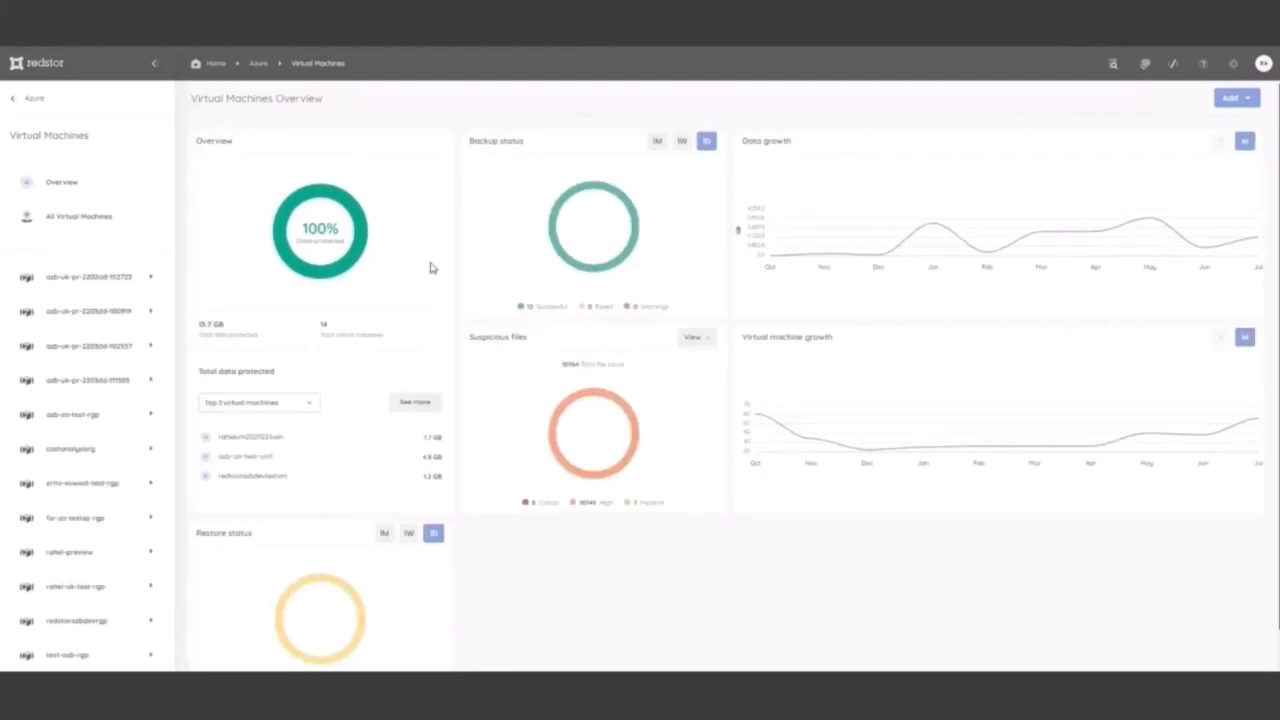
Grant access to Azure and add only azb-test-vm to the protected virtual machines
click(1243, 99)
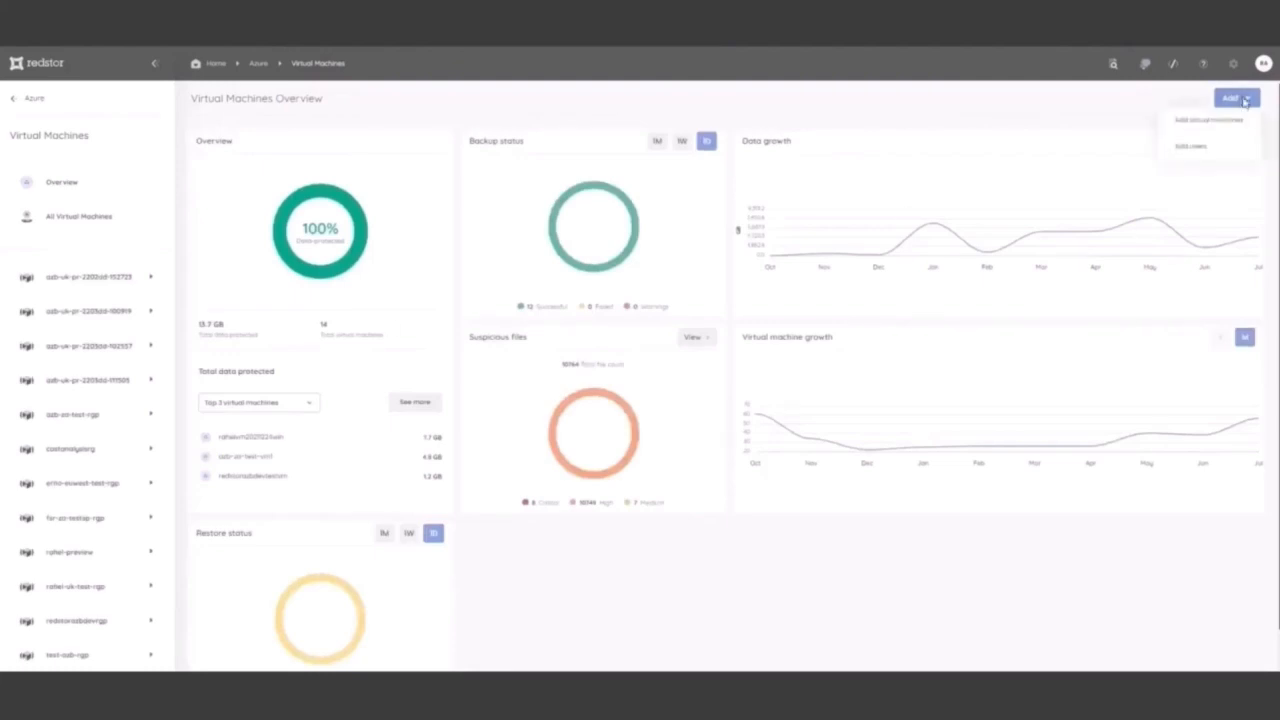
click(1200, 122)
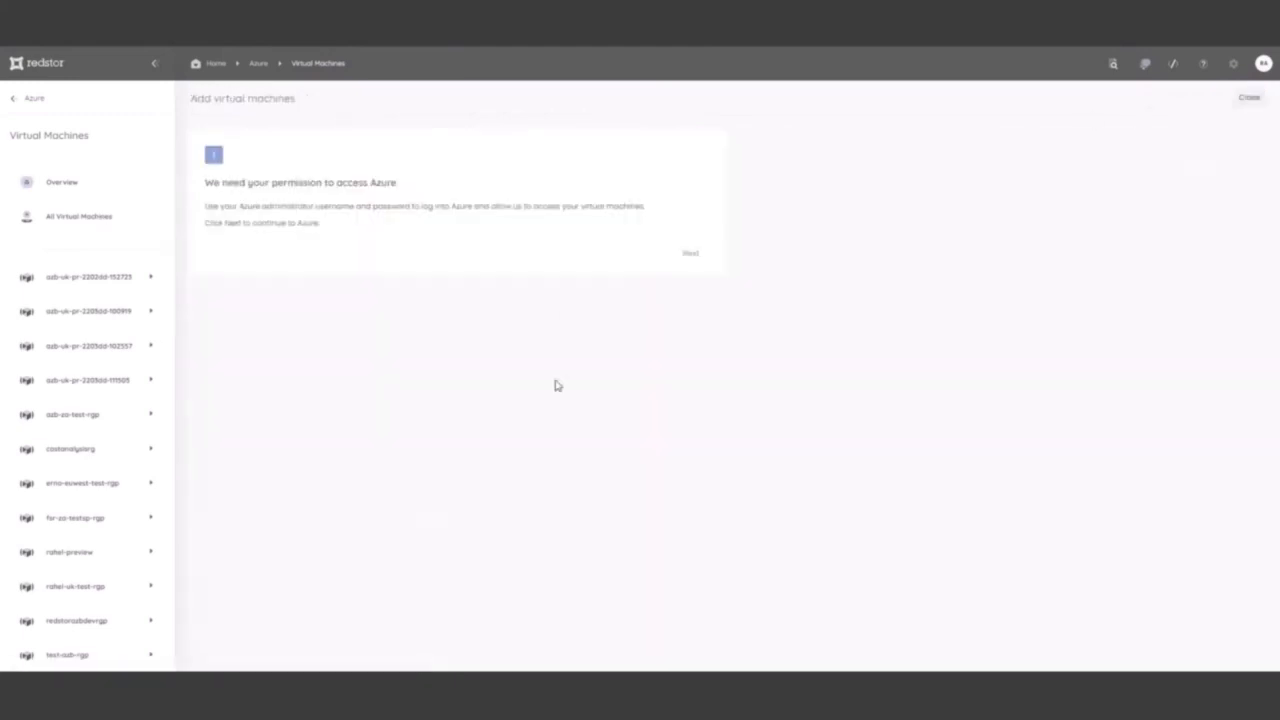
click(688, 253)
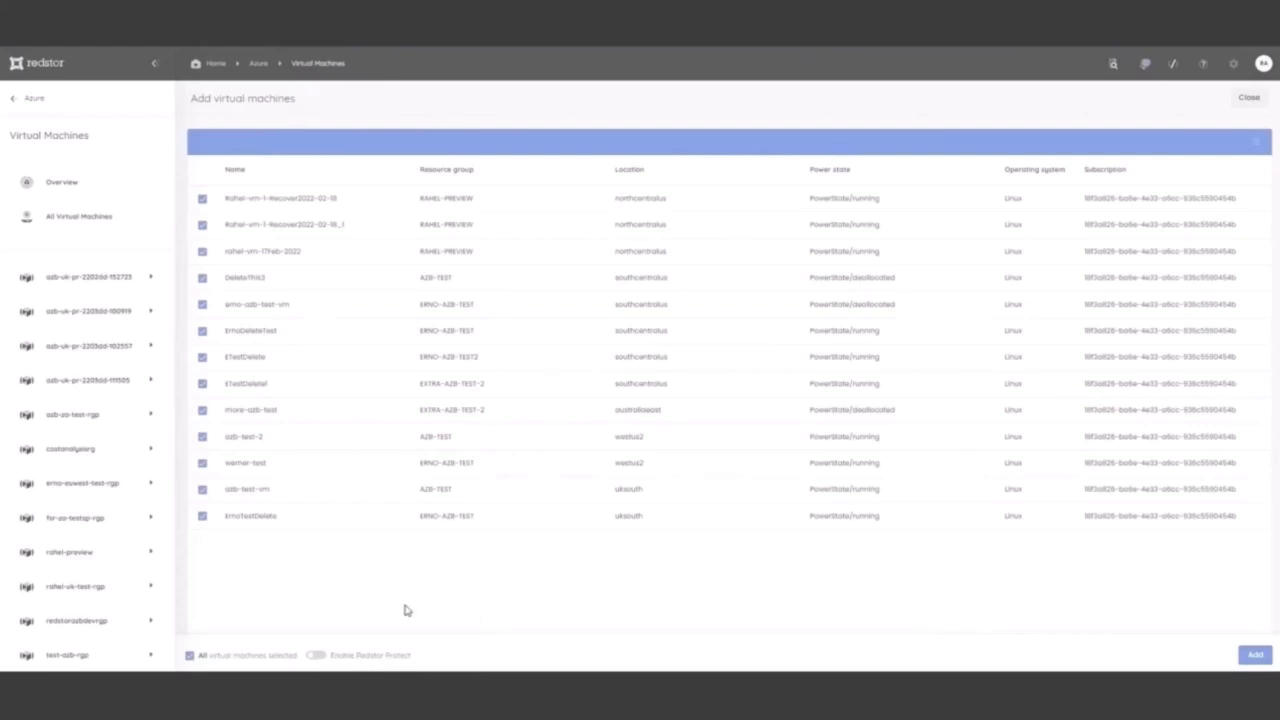
click(189, 655)
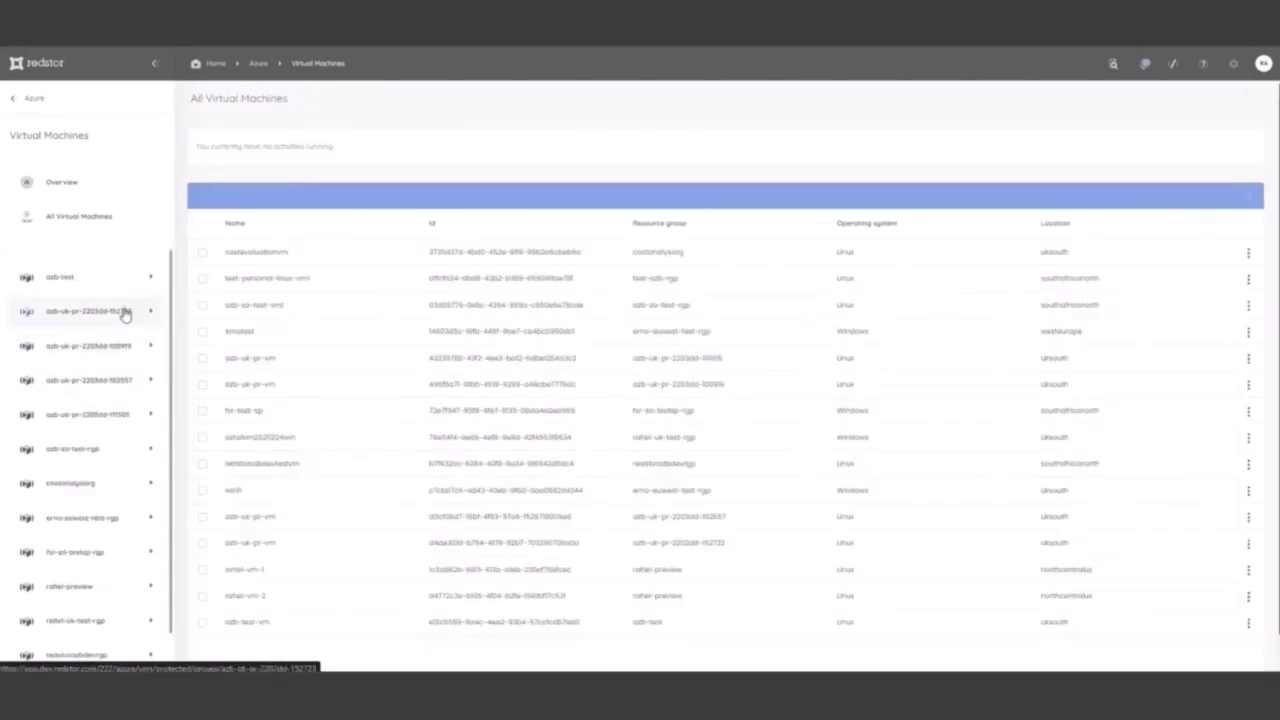
Open the details of the protected Windows virtual machine in the UK test resource group
scroll(51, 606, down, 1)
click(100, 574)
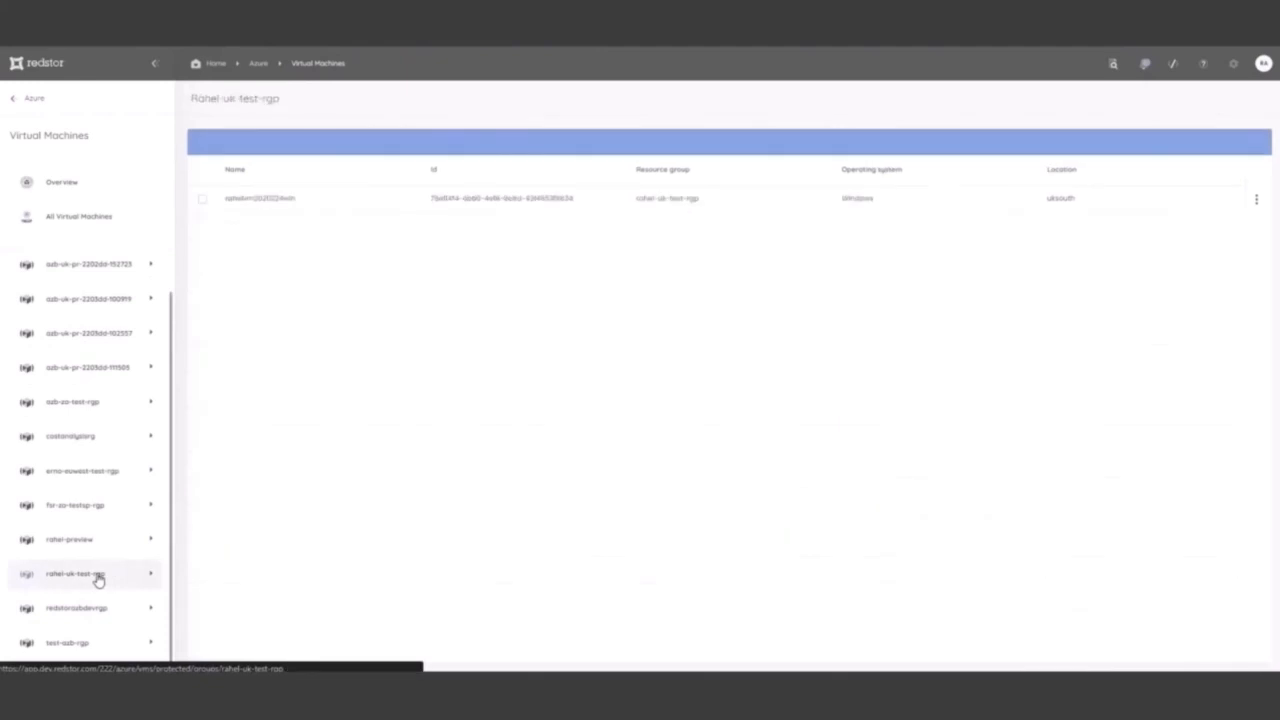
click(278, 200)
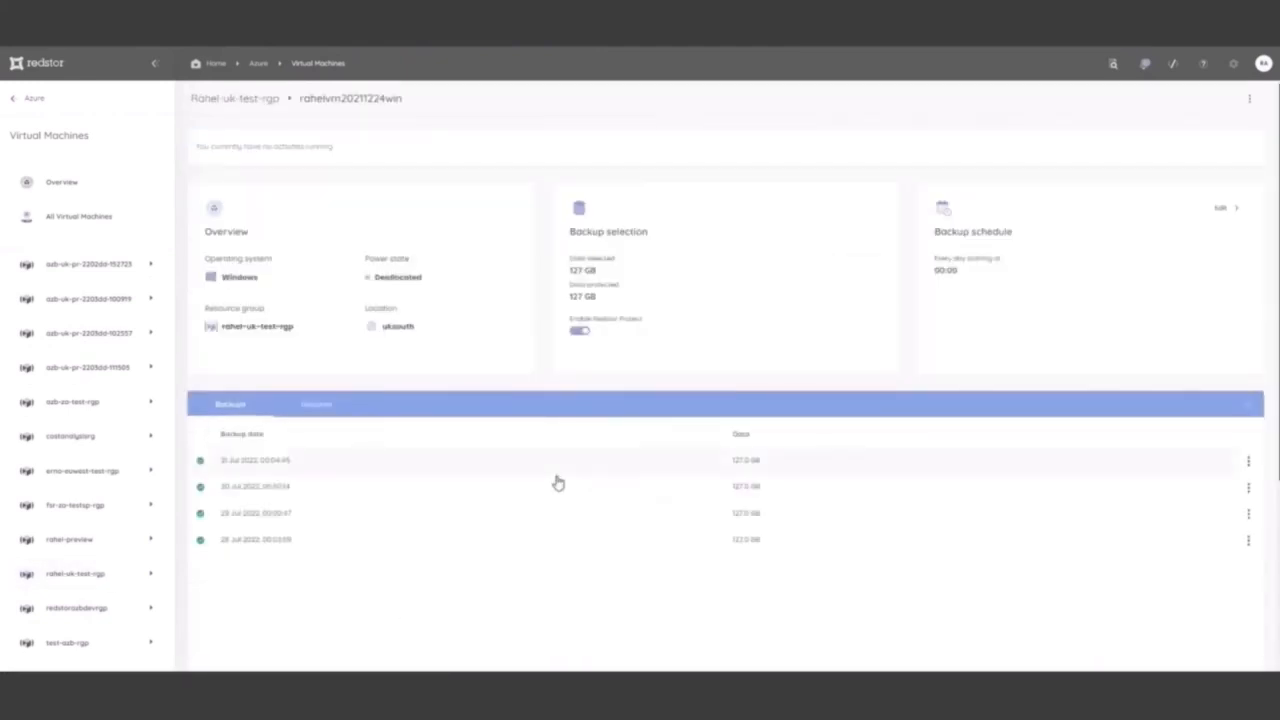
Download the EFI folder inside SYSTEM~1 on Disk 1 - Volume 3 from the 31 Jul 2022, 00:04:45 backup
click(549, 462)
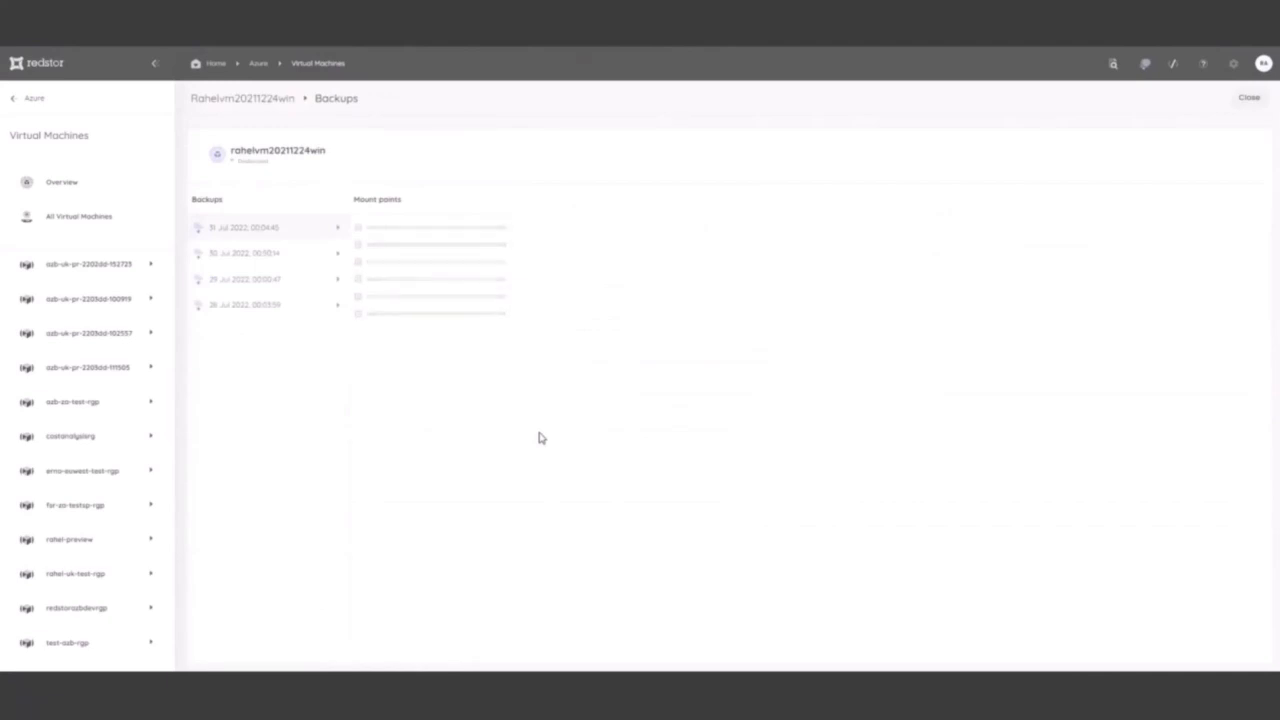
click(420, 230)
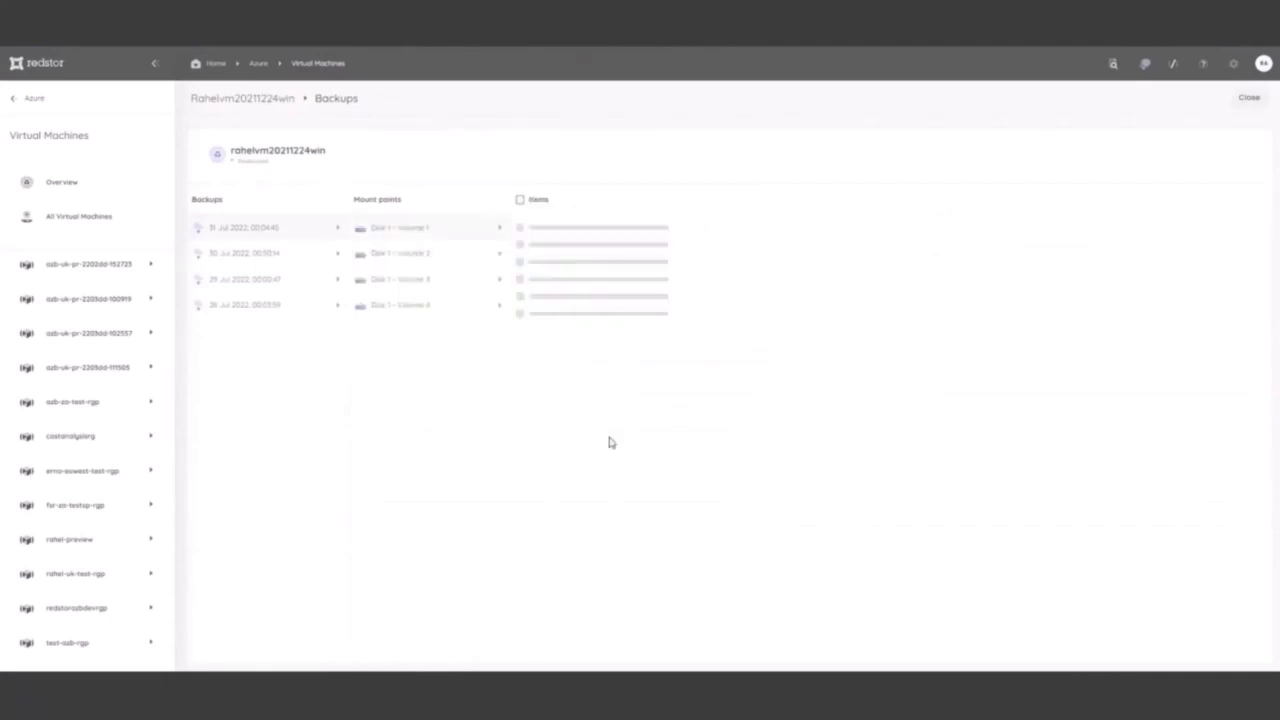
click(428, 256)
click(400, 279)
click(590, 253)
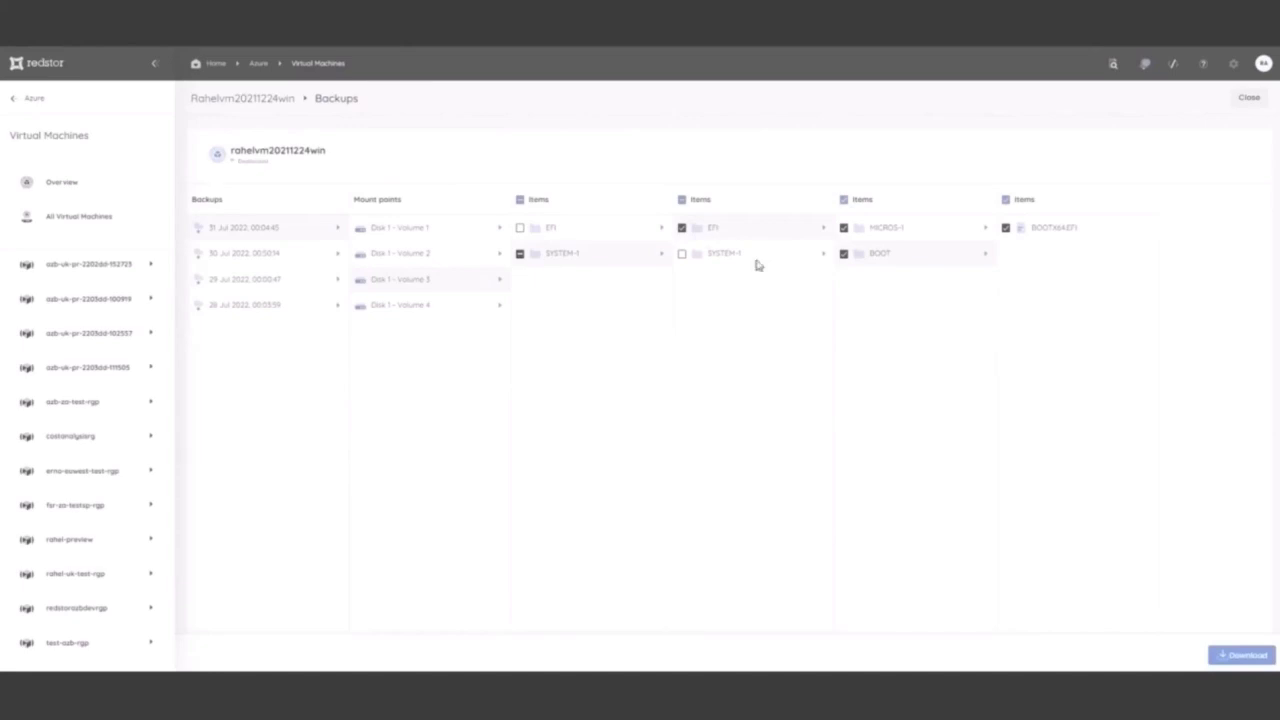
click(1246, 655)
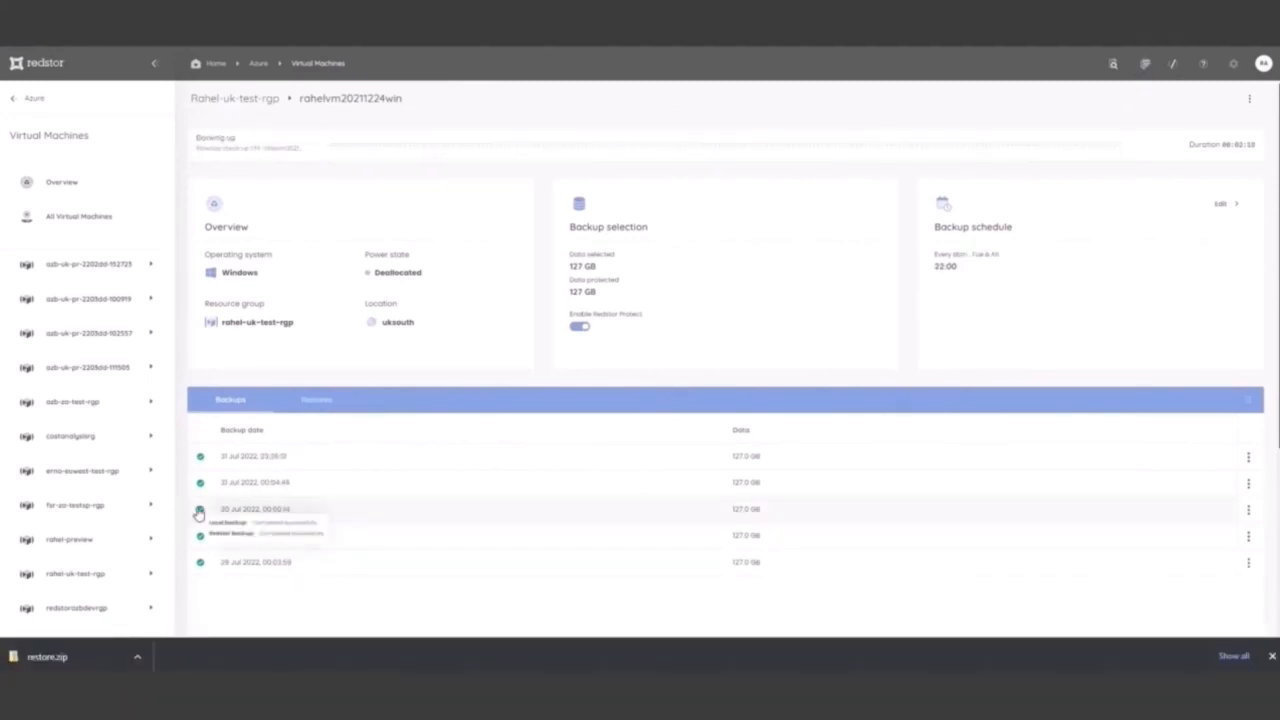
Recover the 30 Jul 2022, 00:50:14 backup to the current VM
click(1248, 509)
mouse_move(1196, 538)
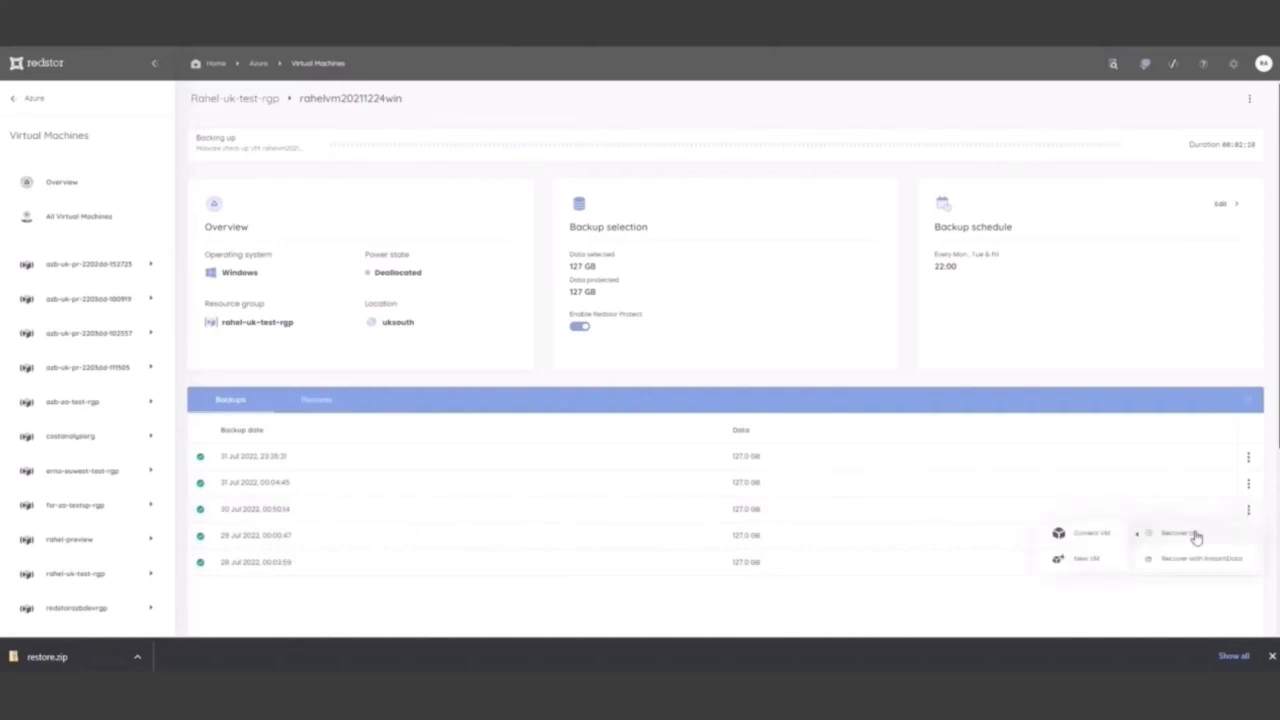
click(1093, 534)
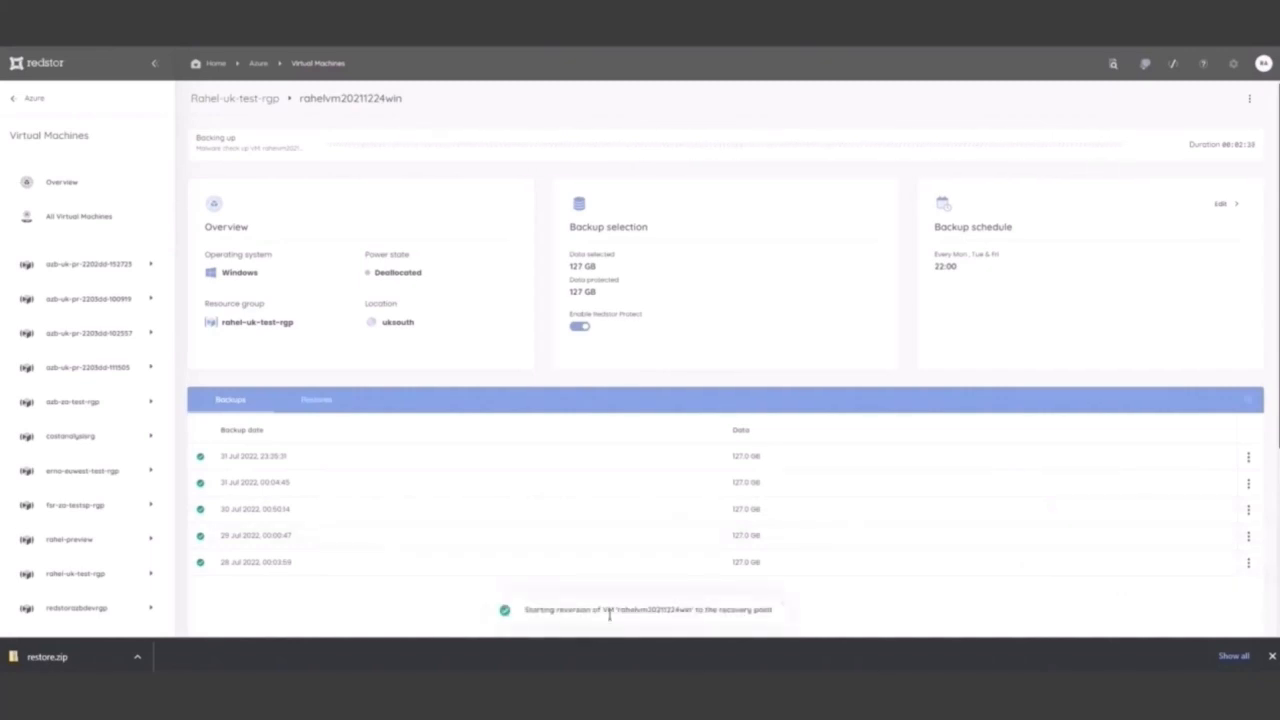
Review the queued items and running tasks in the notifications for the VM reversion
click(1145, 63)
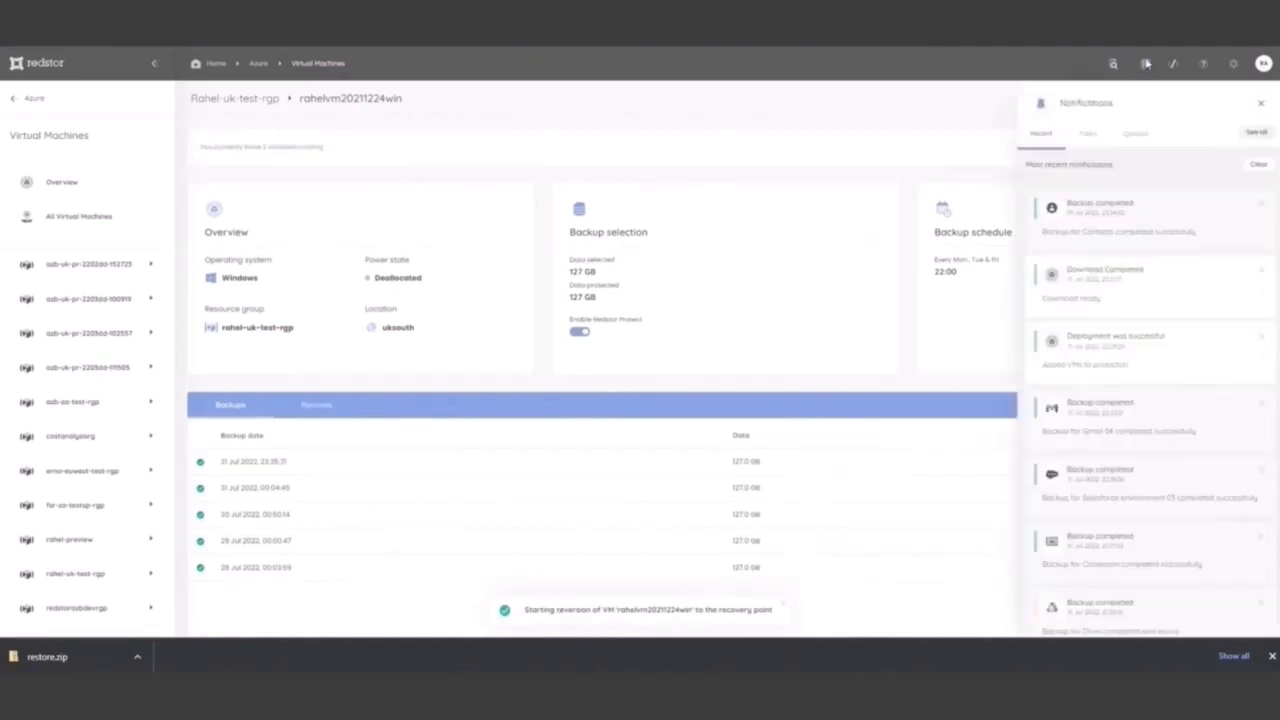
click(1138, 134)
click(1088, 135)
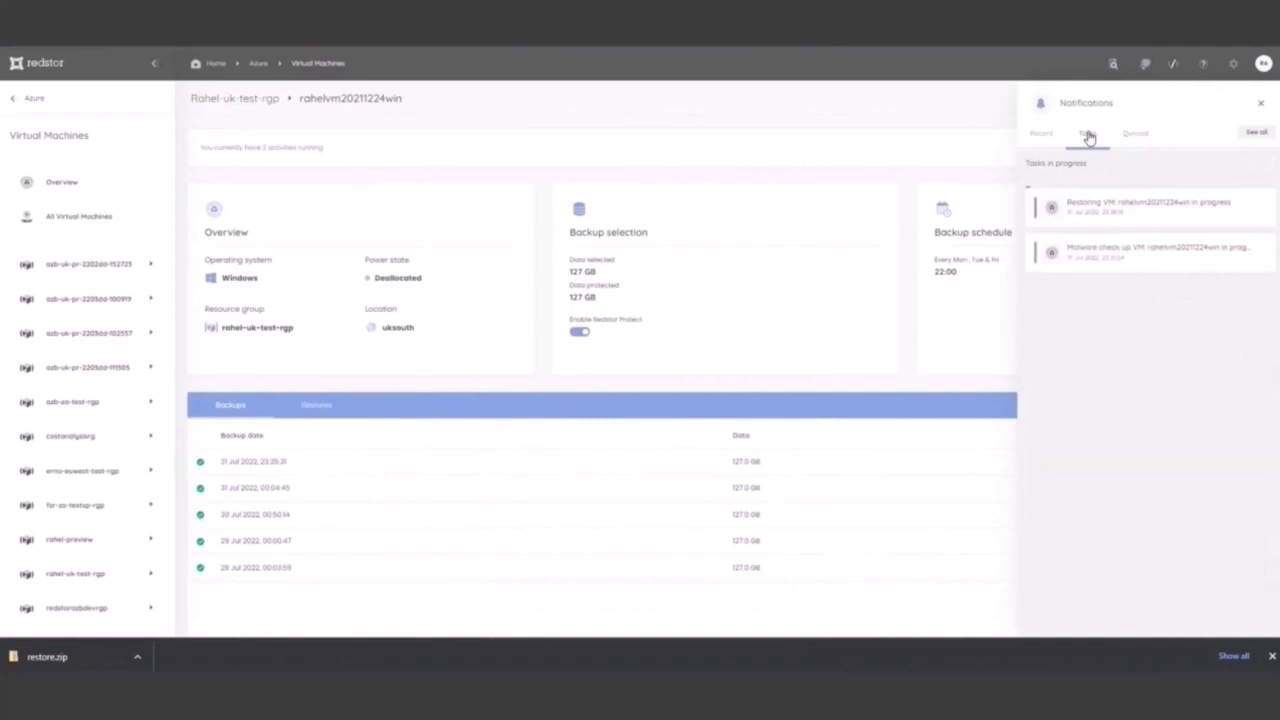
click(892, 98)
Recover the 29 Jul 2022, 00:00:47 backup to a new VM in the UK test resource group
click(1248, 544)
click(1175, 568)
click(1245, 544)
click(1172, 568)
click(1096, 591)
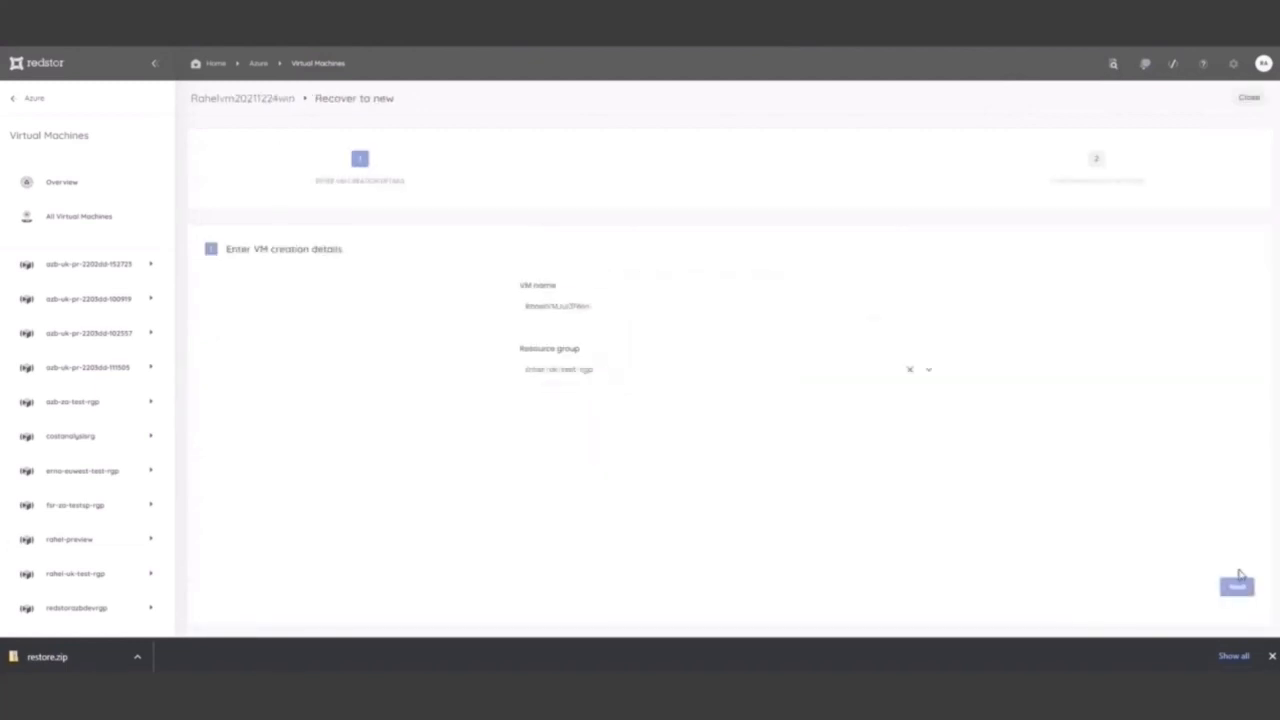
click(1237, 585)
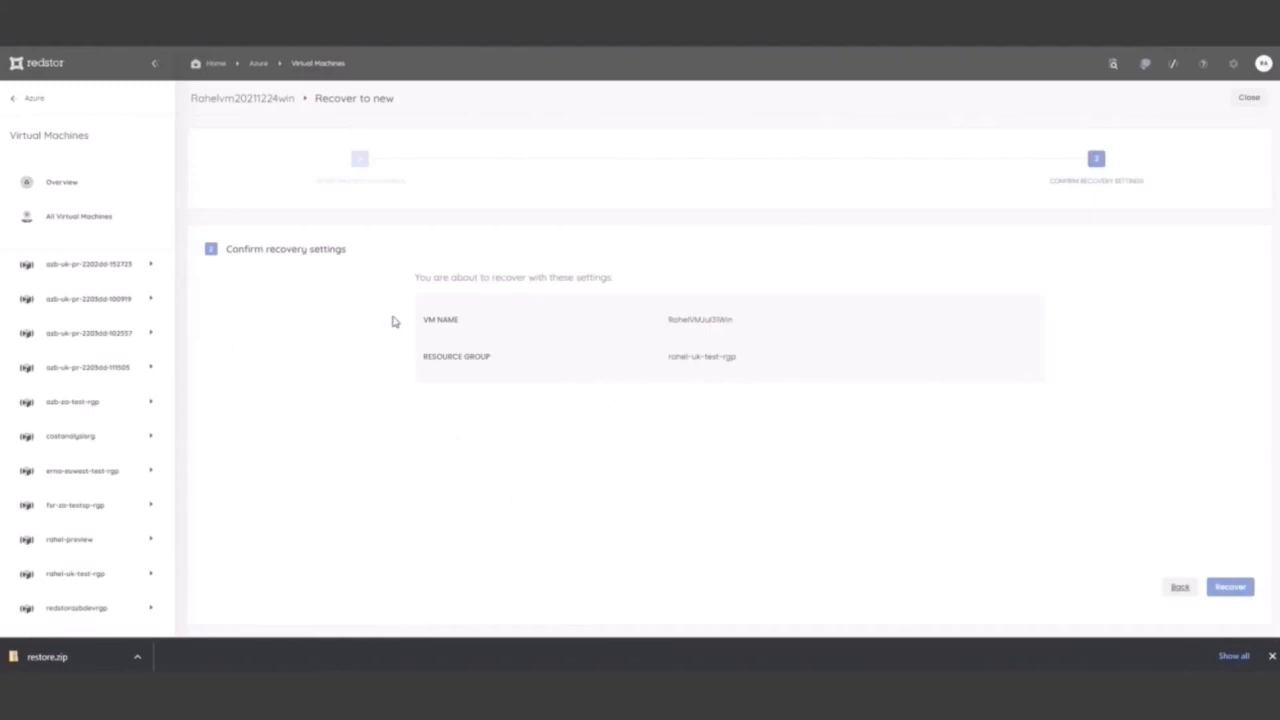
click(1228, 590)
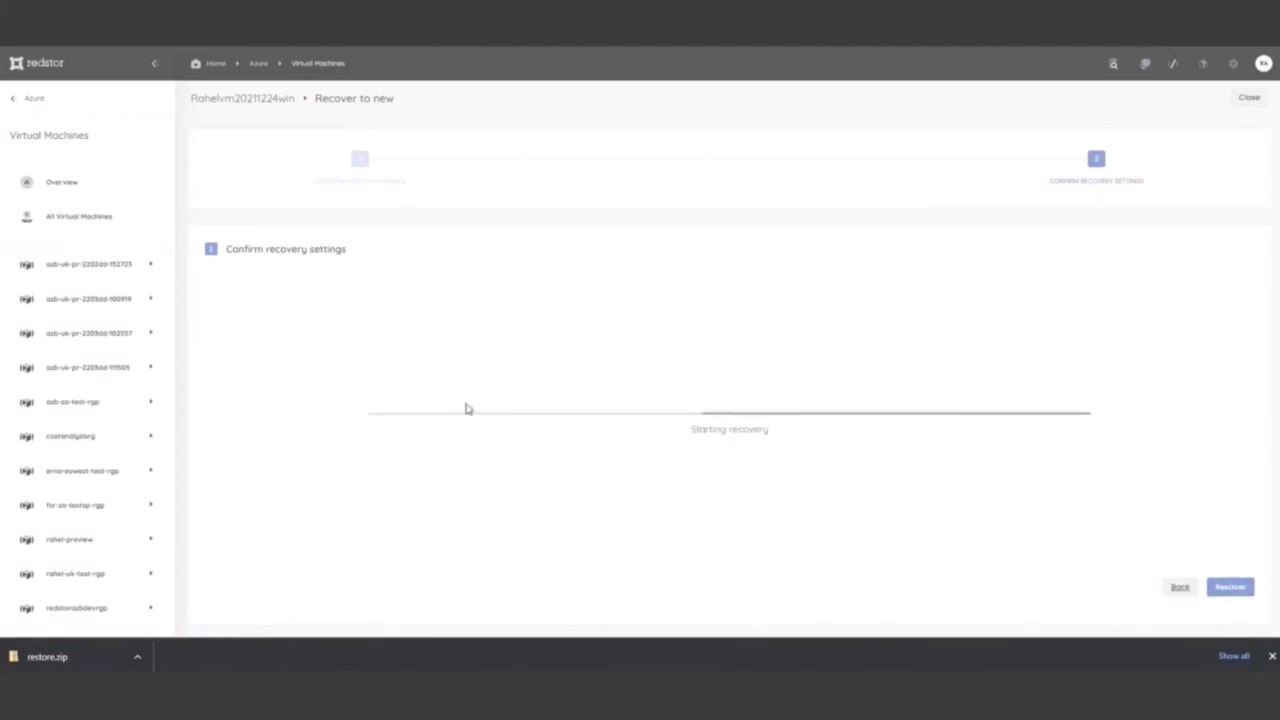
Check the notifications for the queued new-VM restore and the tasks in progress
click(1145, 64)
click(1143, 138)
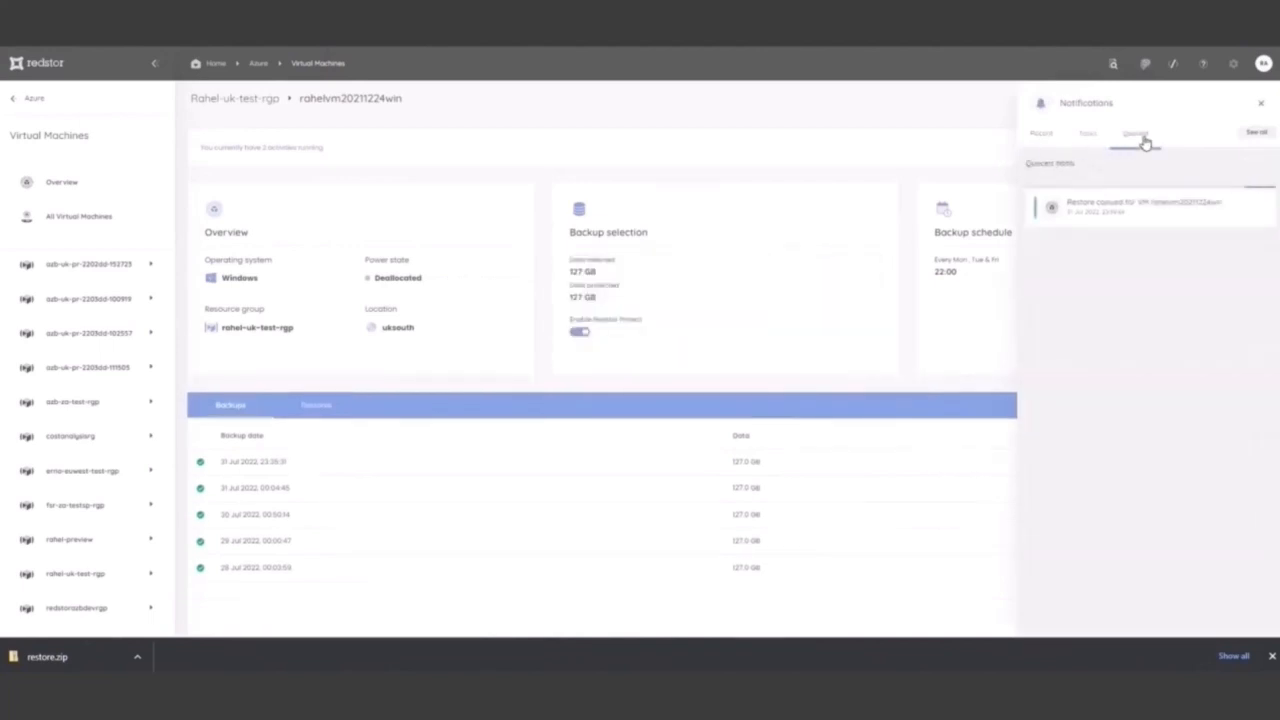
click(1090, 135)
Recover the 28 Jul 2022, 00:03:59 backup with InstantData and run the downloaded application
click(1248, 569)
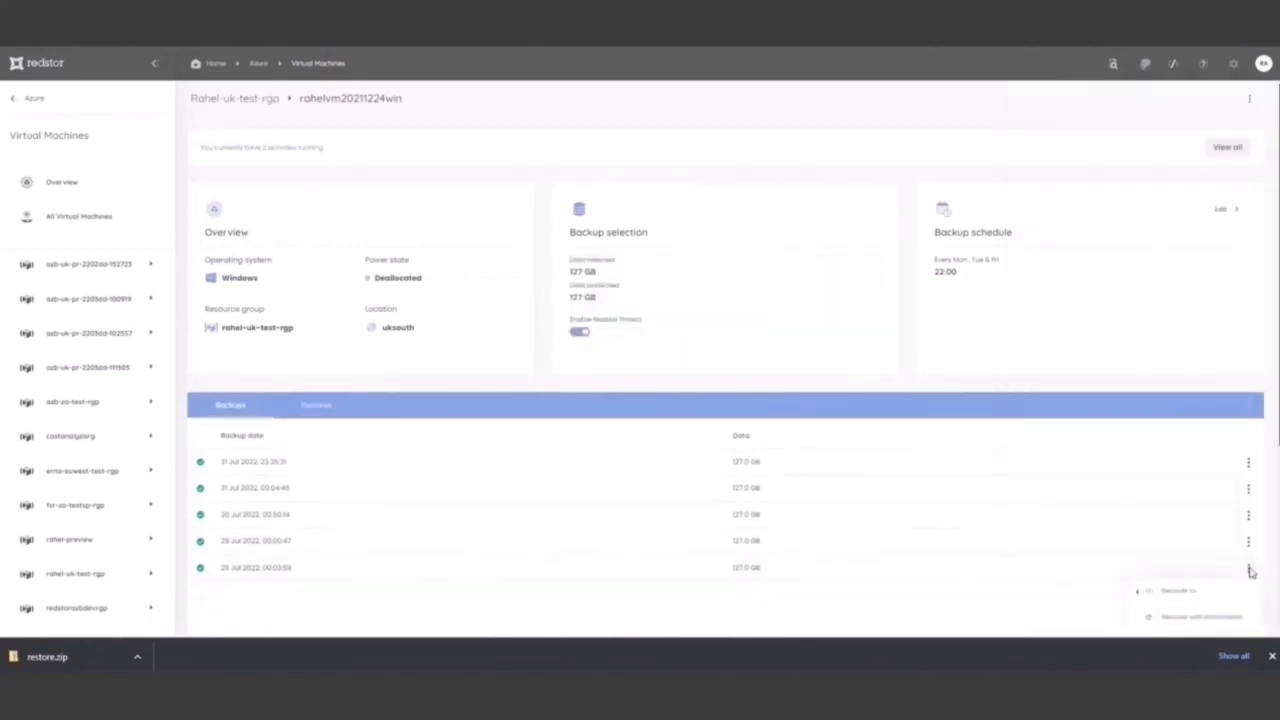
click(852, 616)
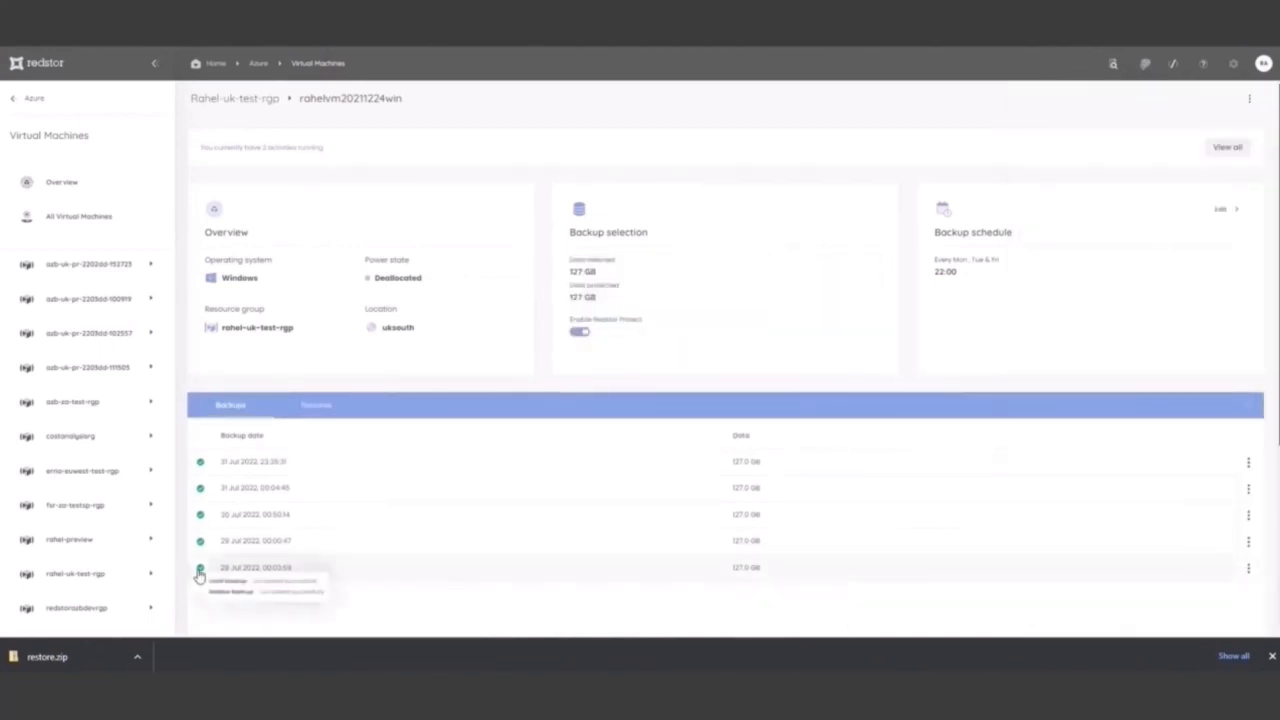
click(1248, 568)
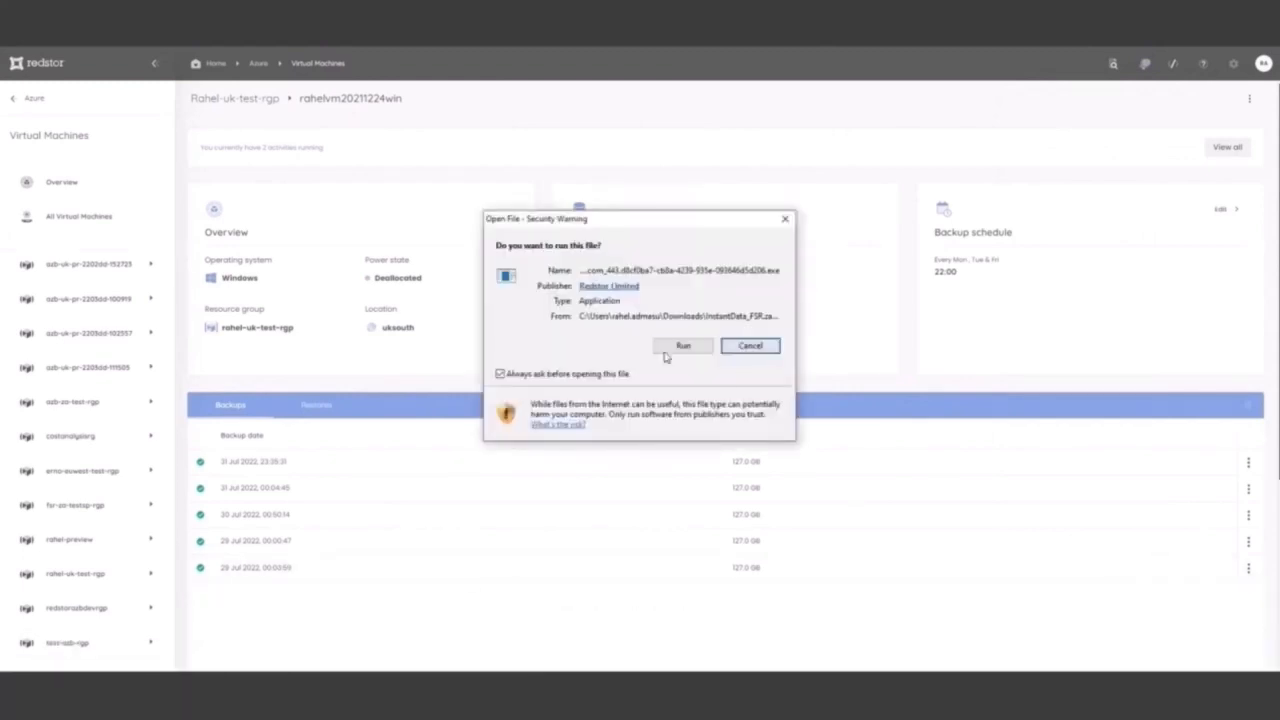
click(666, 350)
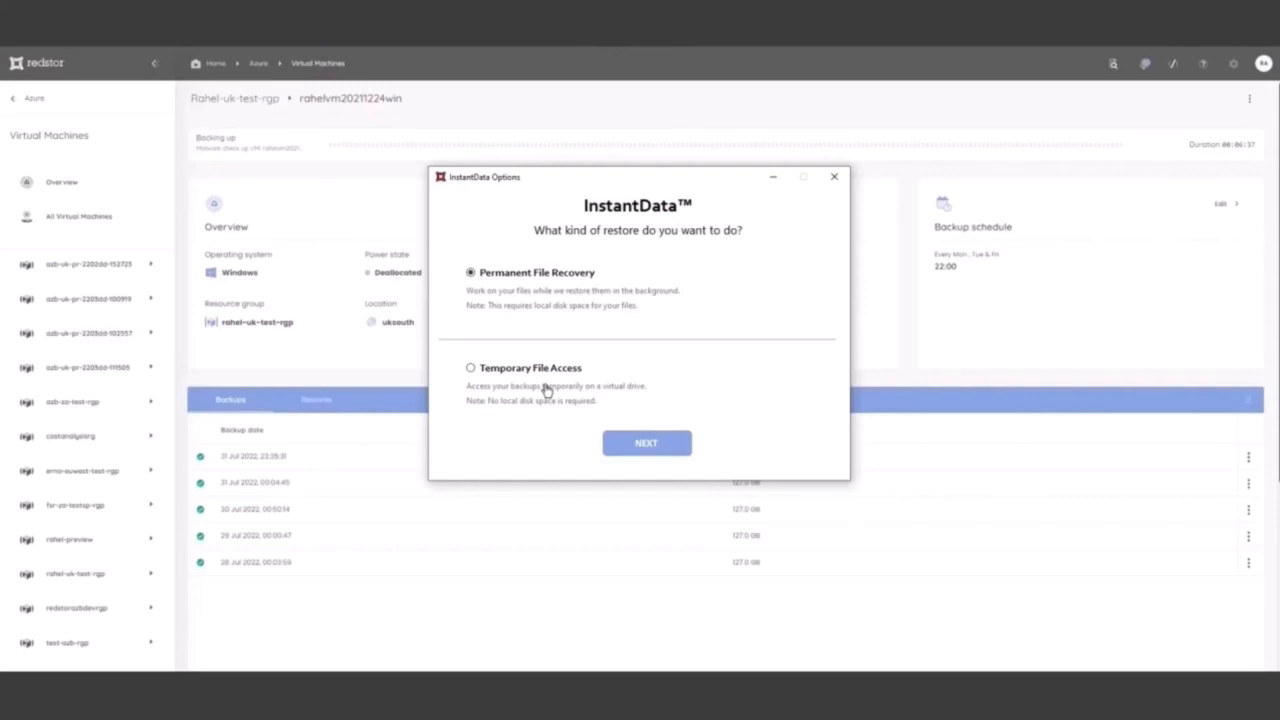
Choose Temporary File Access in InstantData and mount the last backup as drive Z:
click(512, 383)
click(510, 384)
click(646, 443)
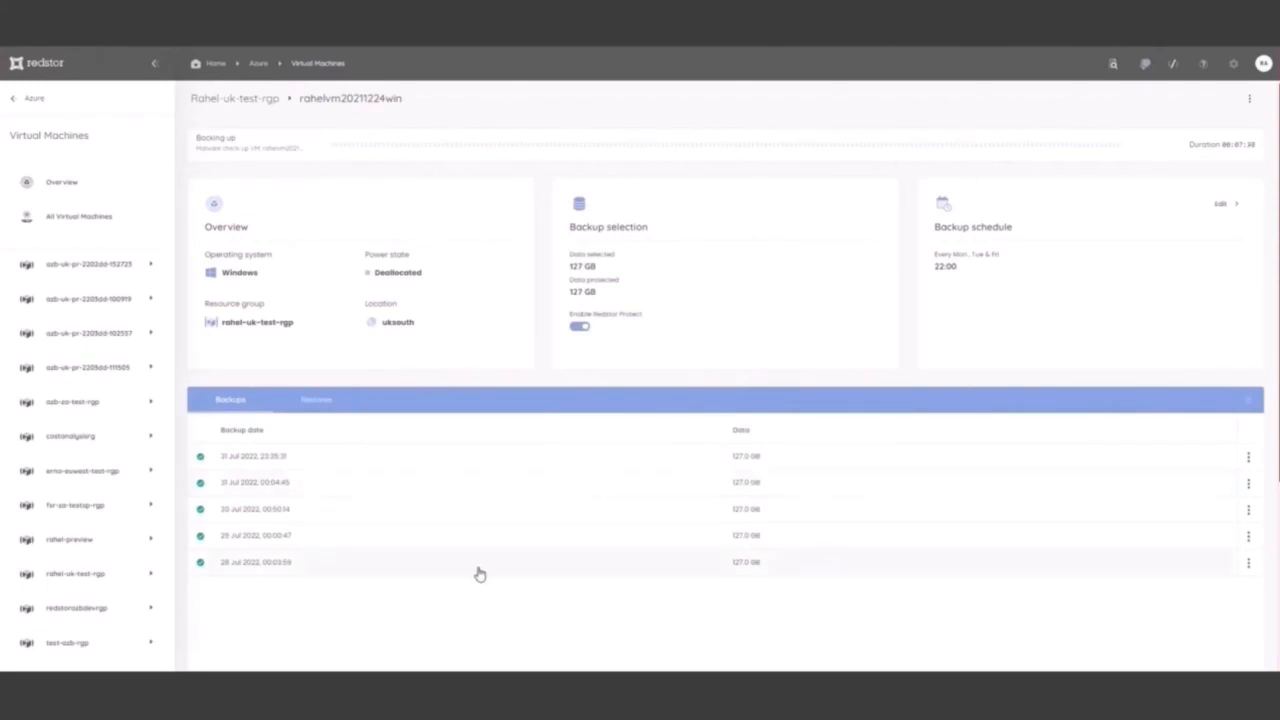
click(120, 705)
text(file)
click(418, 360)
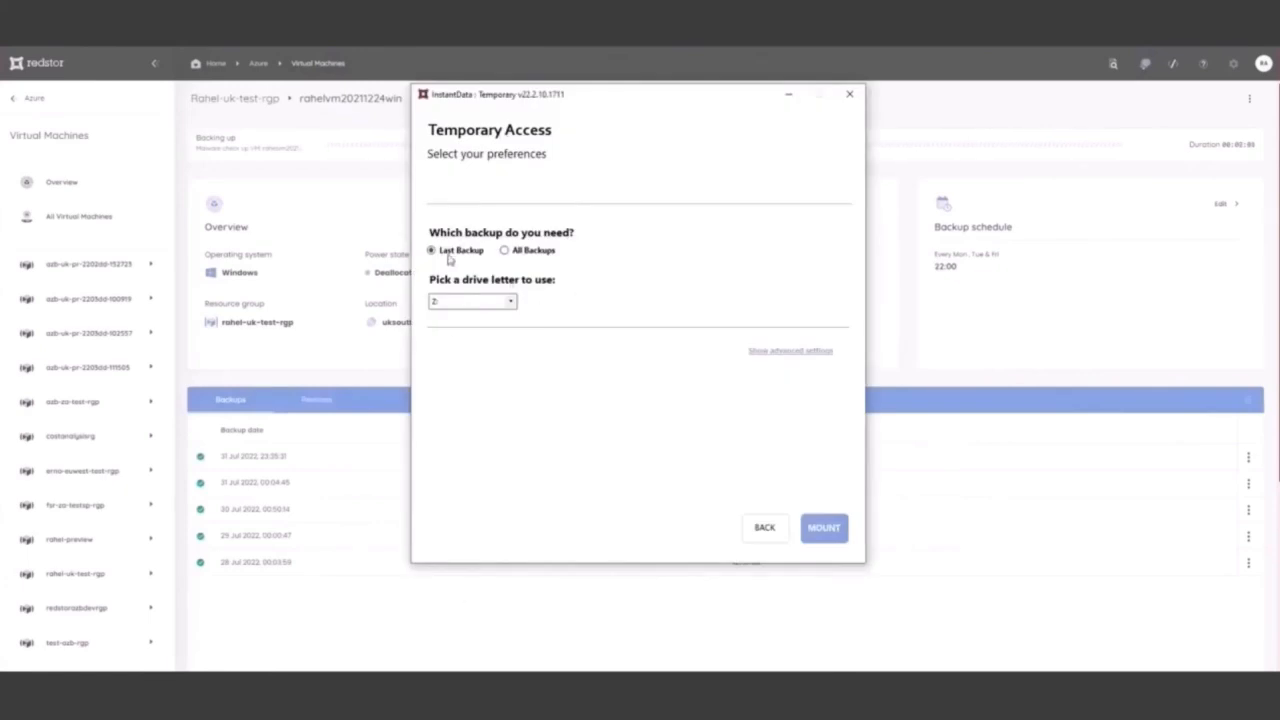
click(825, 529)
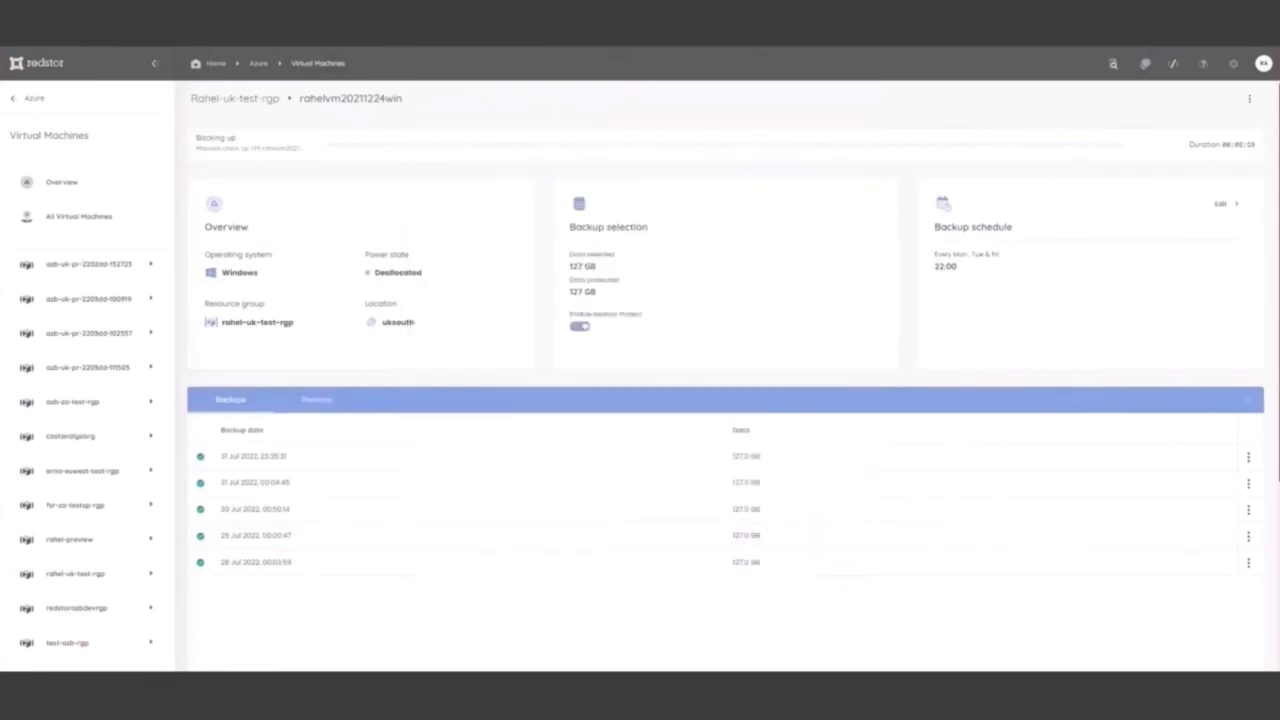
Open the 2022-07-31 @ 02-05-17 backup folder on the InstantData (Temporary) Z: drive in File Explorer
click(388, 473)
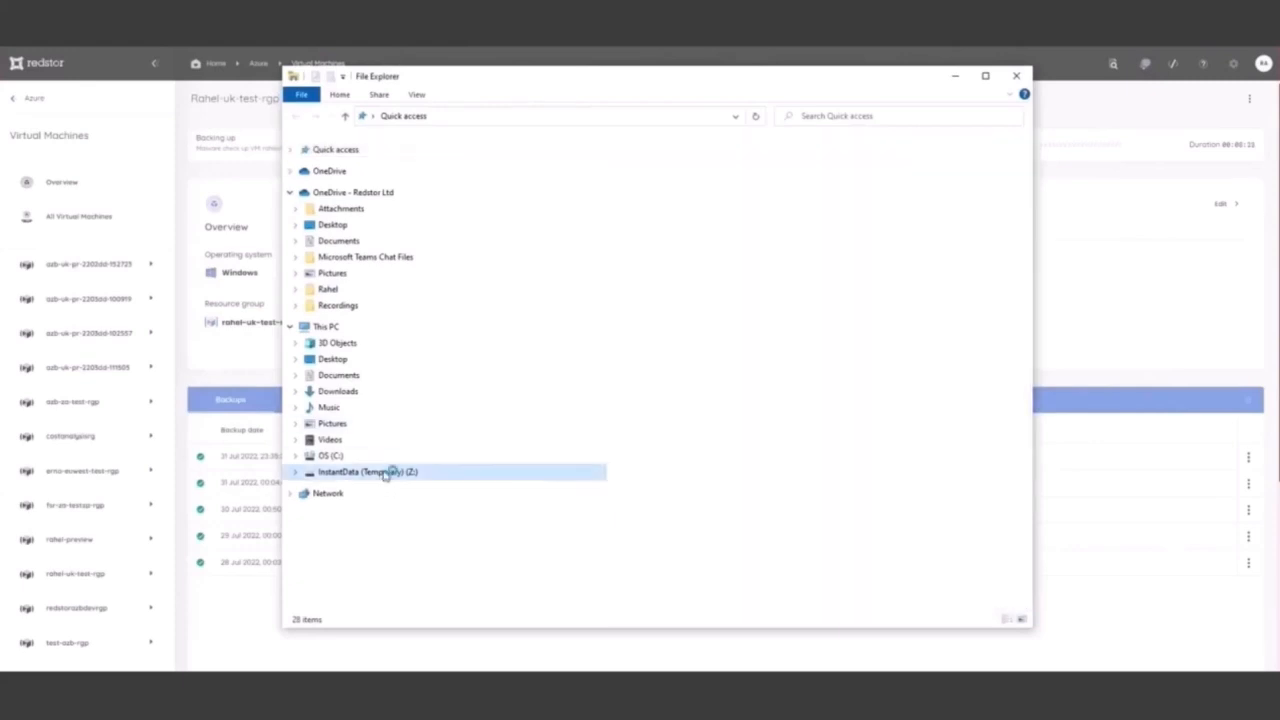
drag(1034, 277, 1116, 277)
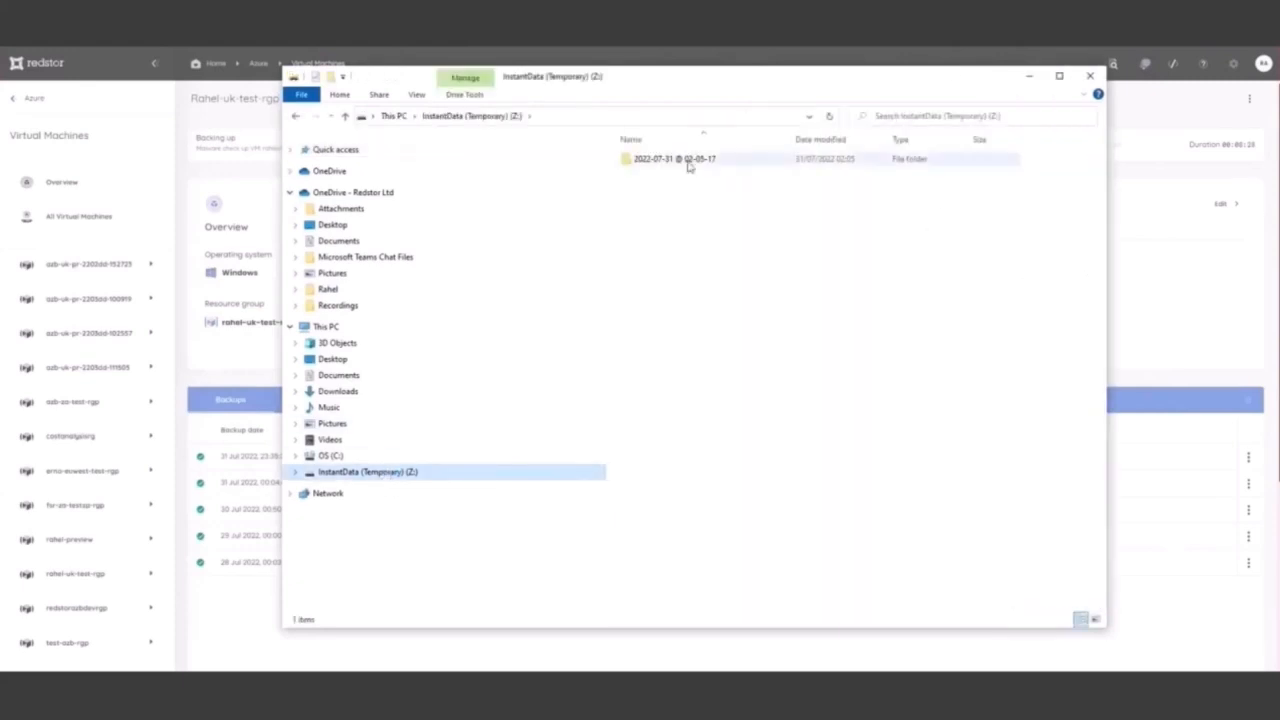
double_click(690, 159)
drag(775, 76, 737, 70)
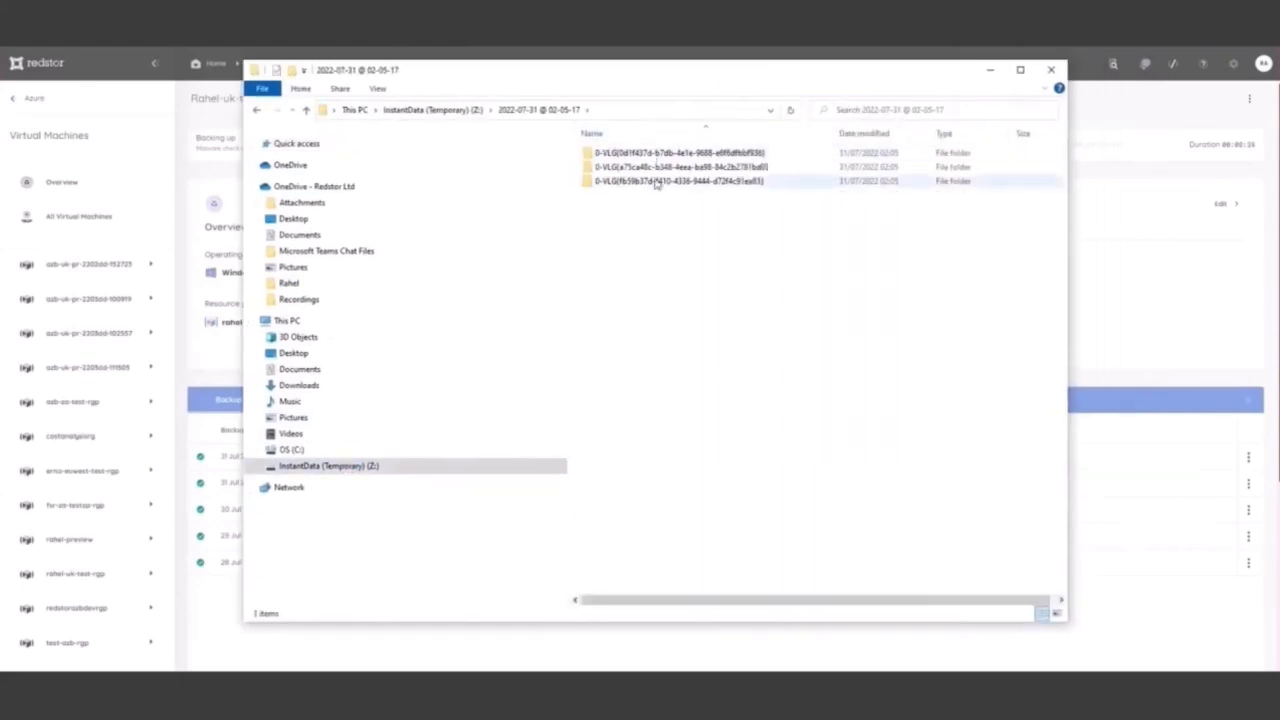
Examine the folders inside the second volume of the mounted backup and return to the backup's volume list
double_click(640, 167)
double_click(606, 153)
click(605, 155)
double_click(606, 154)
key(alt+Left)
double_click(612, 167)
double_click(603, 167)
click(256, 110)
click(256, 110)
click(400, 110)
View the logfile text document in the Azure user's Downloads folder on the third backup volume
double_click(652, 183)
drag(700, 73, 547, 66)
double_click(452, 203)
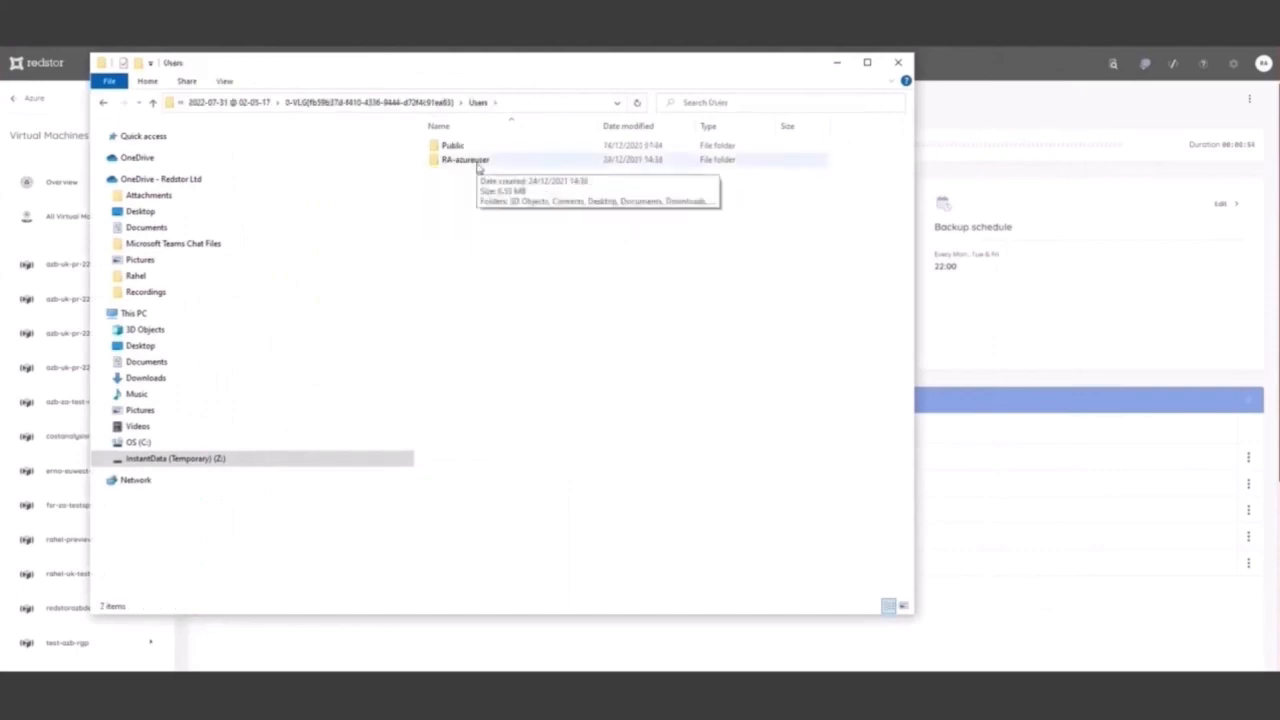
double_click(460, 160)
click(460, 203)
double_click(461, 203)
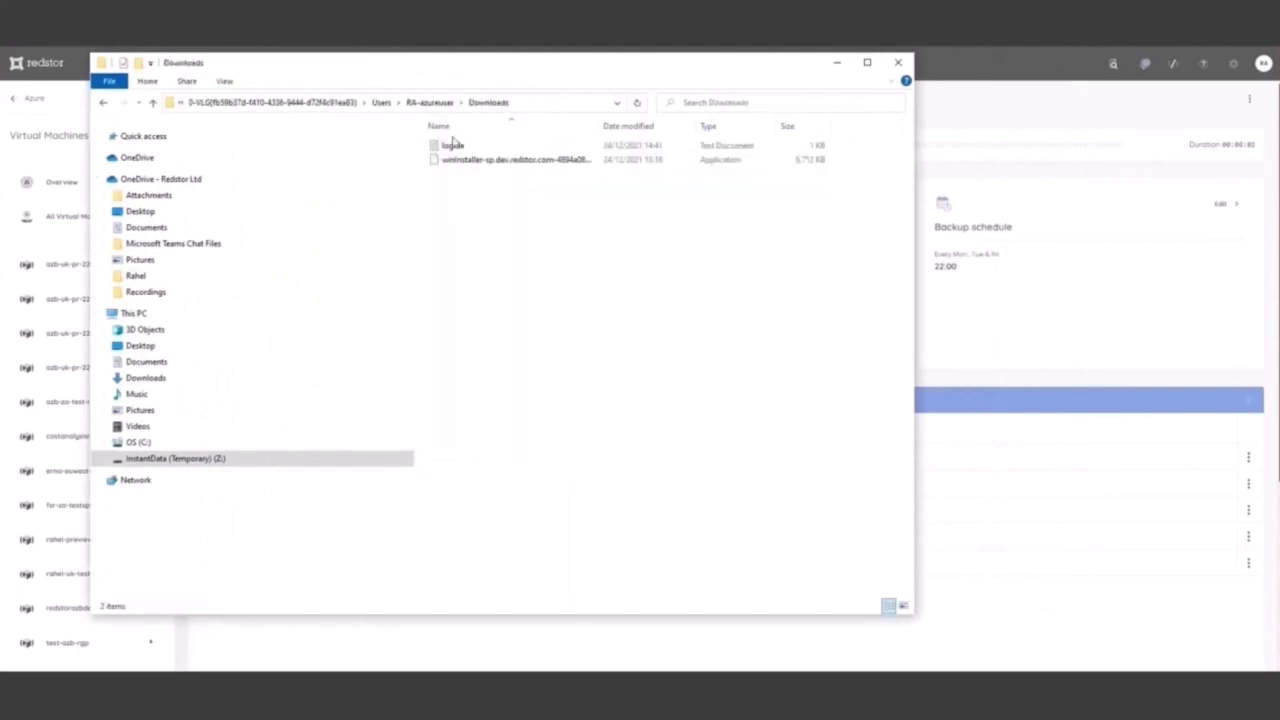
double_click(453, 145)
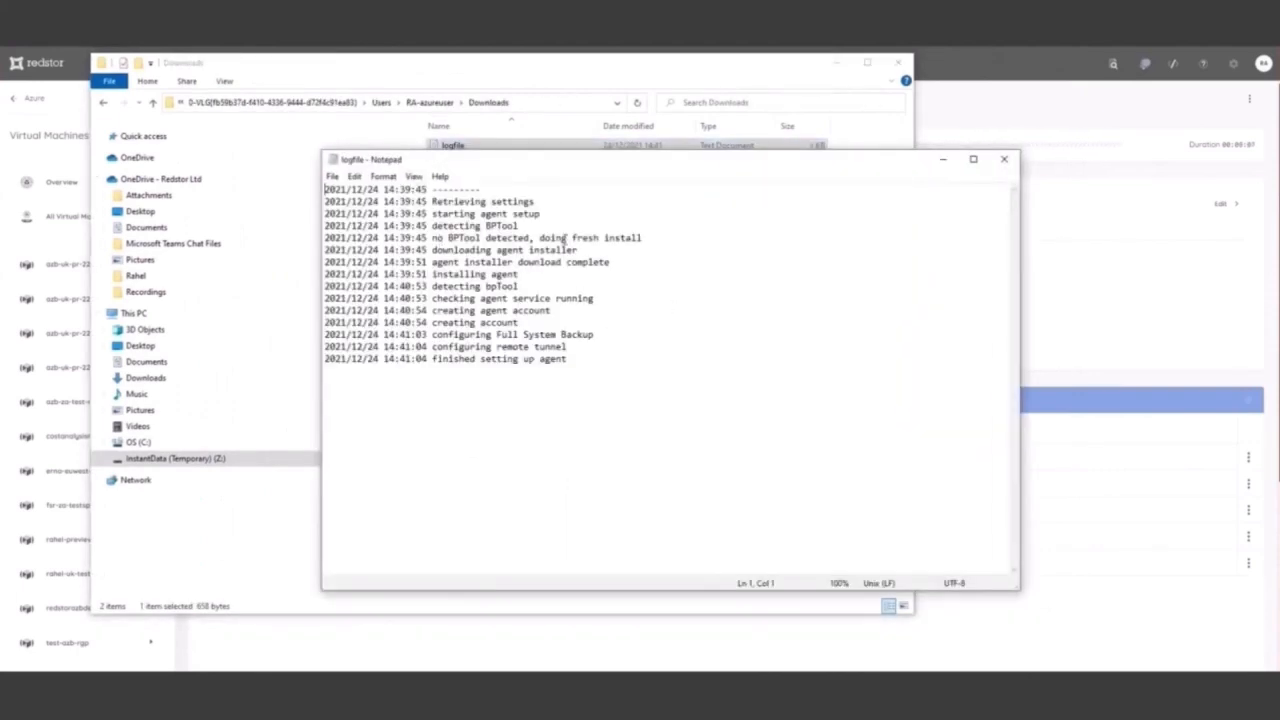
click(1004, 159)
Return to the third volume's root folder and open Downloads > TEMP in a second File Explorer window
click(295, 102)
key(super)
text(file)
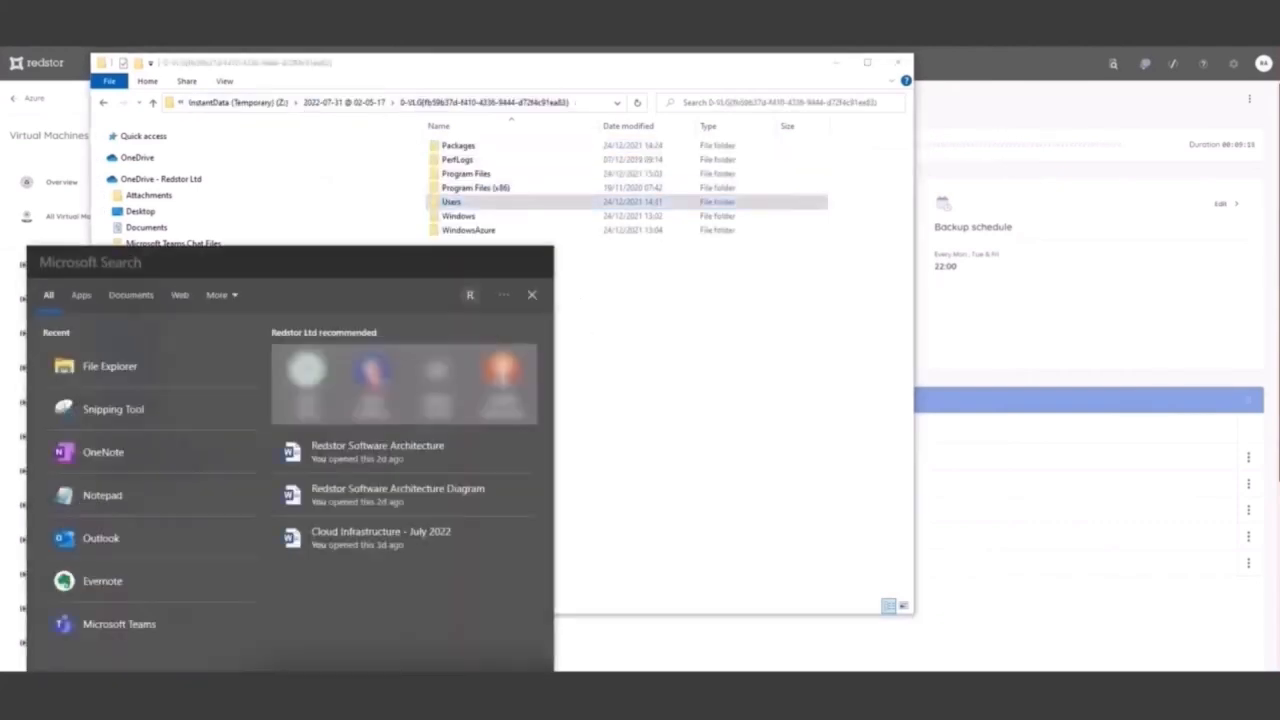
key(Return)
drag(580, 80, 891, 51)
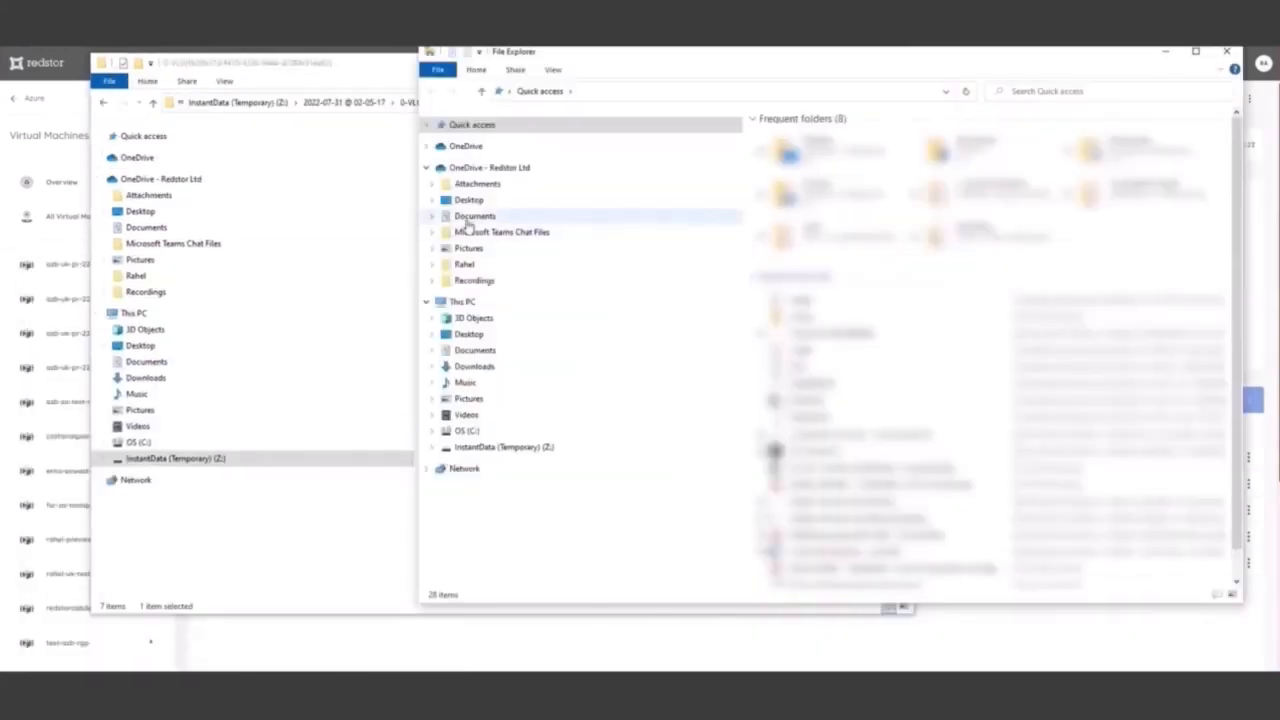
click(471, 366)
double_click(785, 137)
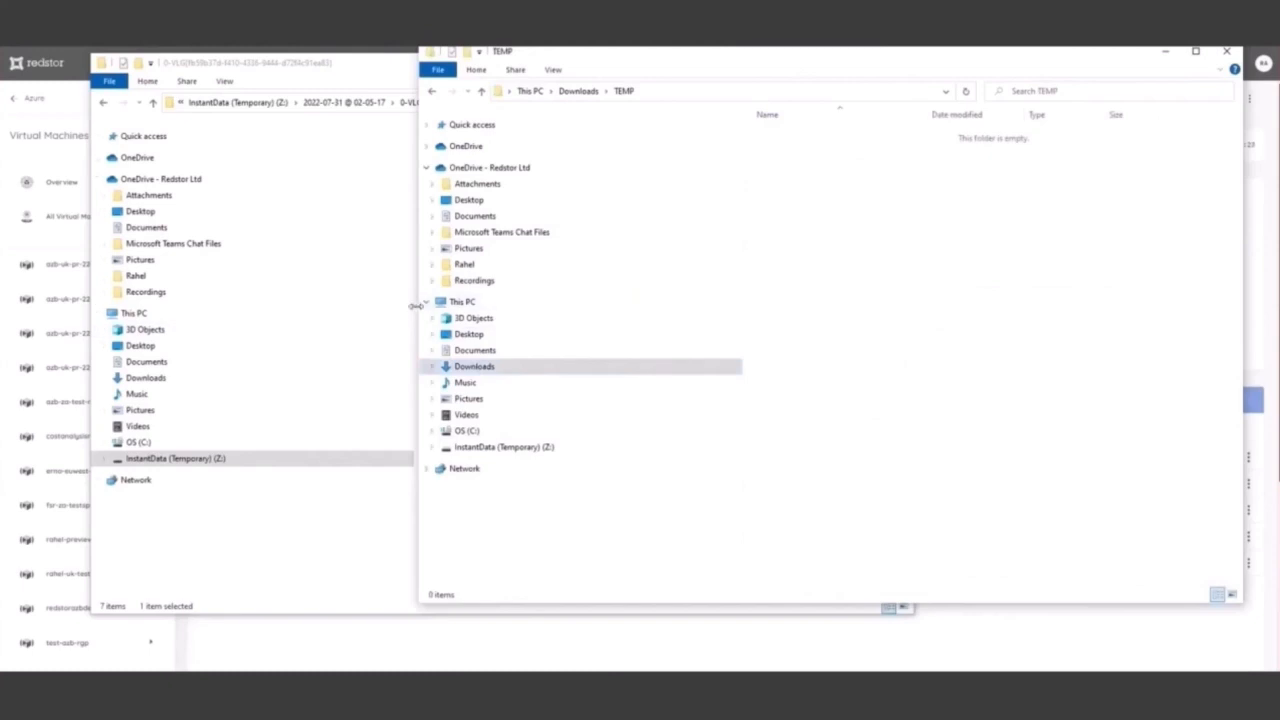
Arrange the two File Explorer windows side by side and copy the Packages folder from the backup volume into TEMP
drag(420, 300, 716, 300)
click(492, 72)
drag(498, 58, 360, 74)
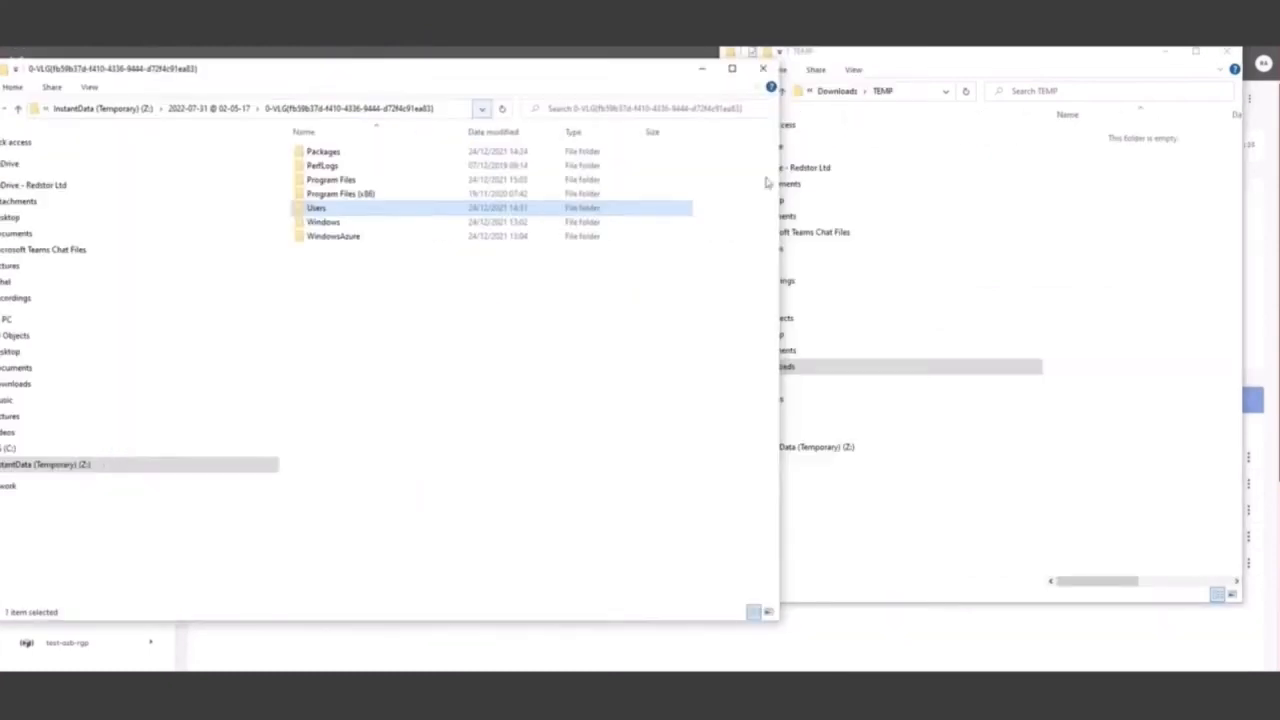
drag(322, 151, 1077, 294)
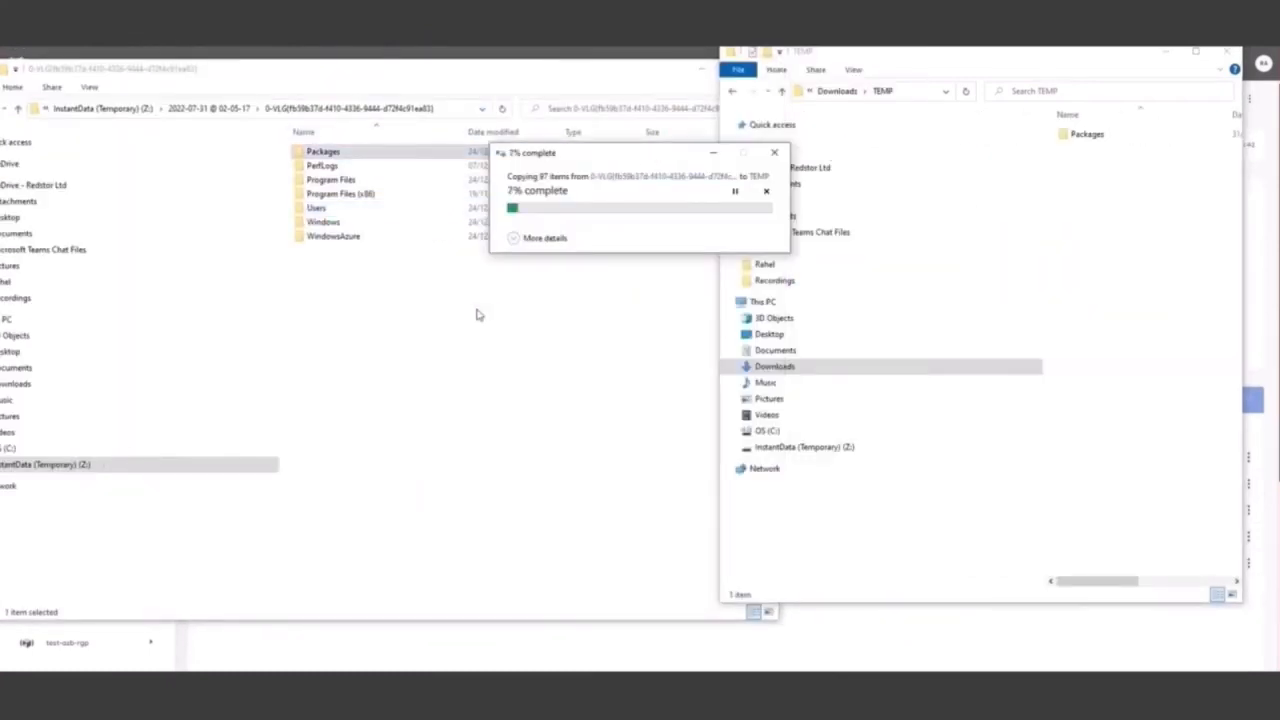
Reposition the backup volume's window and open the copied Packages folder under Downloads > TEMP in the other File Explorer window
drag(309, 77, 411, 70)
click(1038, 250)
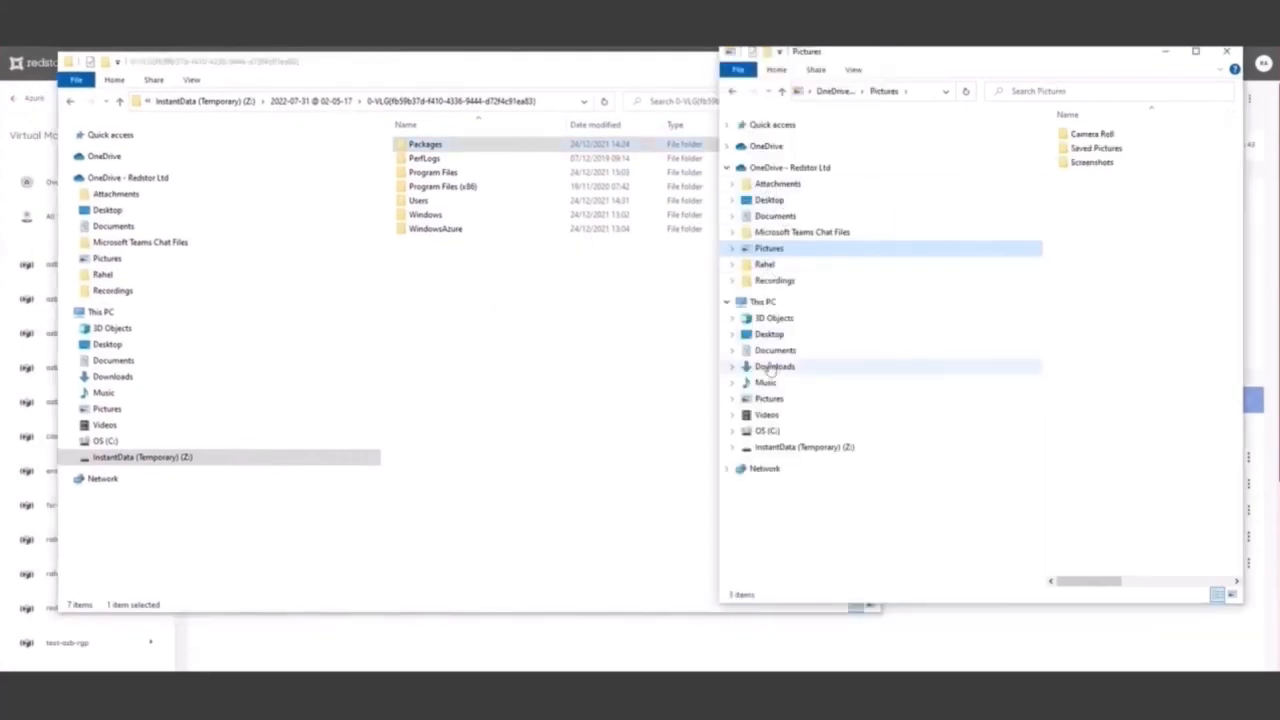
click(776, 366)
double_click(1091, 177)
double_click(1086, 134)
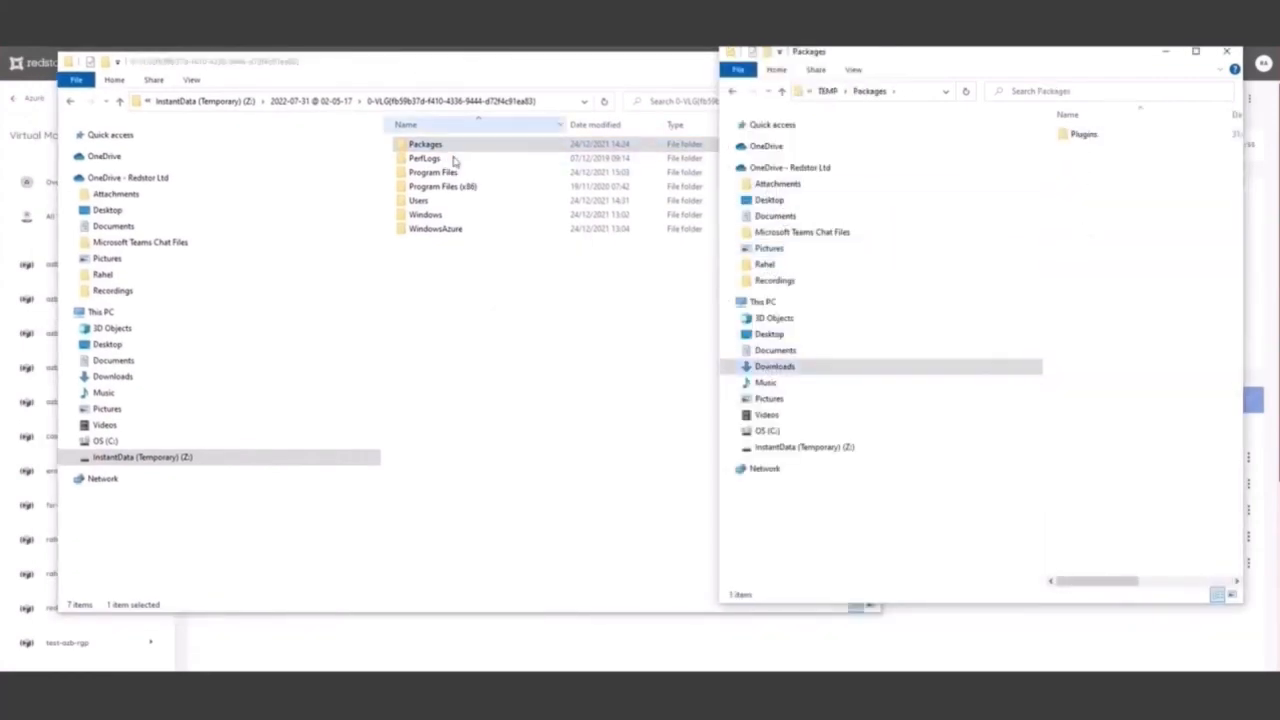
Copy the Program Files (x86) folder from the backup volume into the TEMP > Packages folder
click(440, 172)
click(445, 186)
click(1123, 344)
key(ctrl+v)
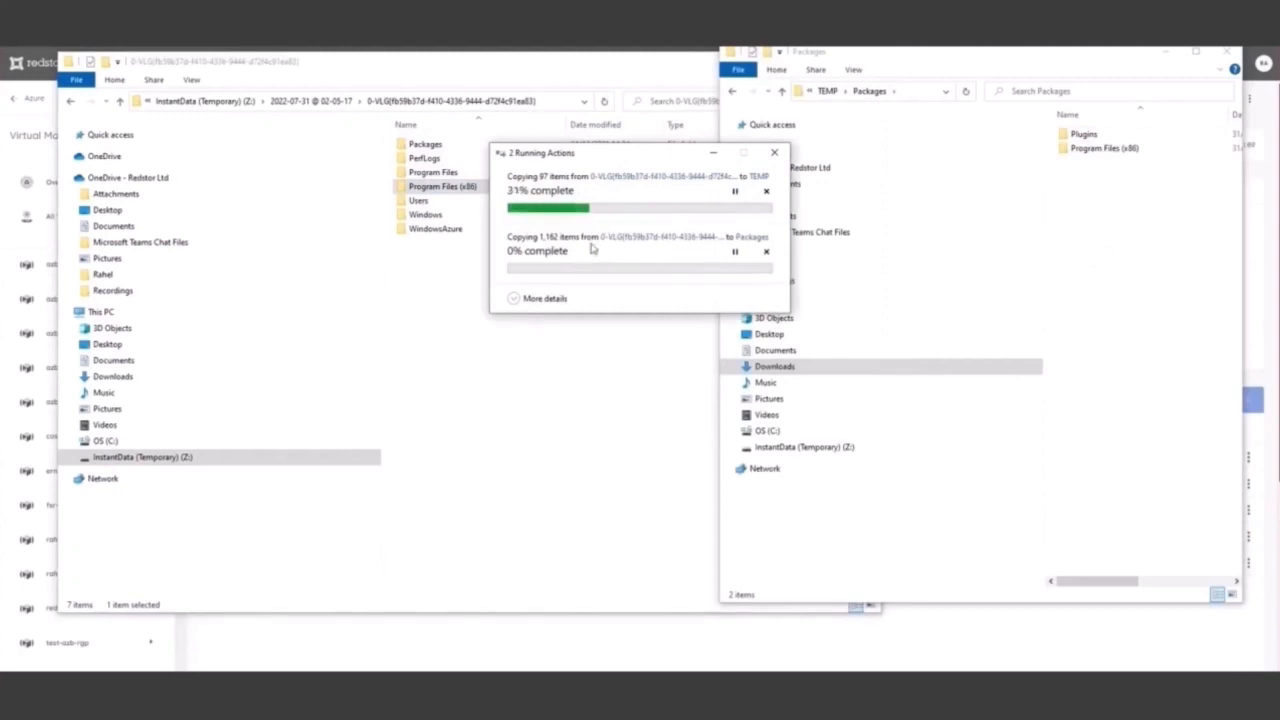
Browse the copied Program Files (x86) folder down to Microsoft Shared and look inside its VGX subfolder
double_click(1102, 148)
double_click(1086, 134)
double_click(1086, 134)
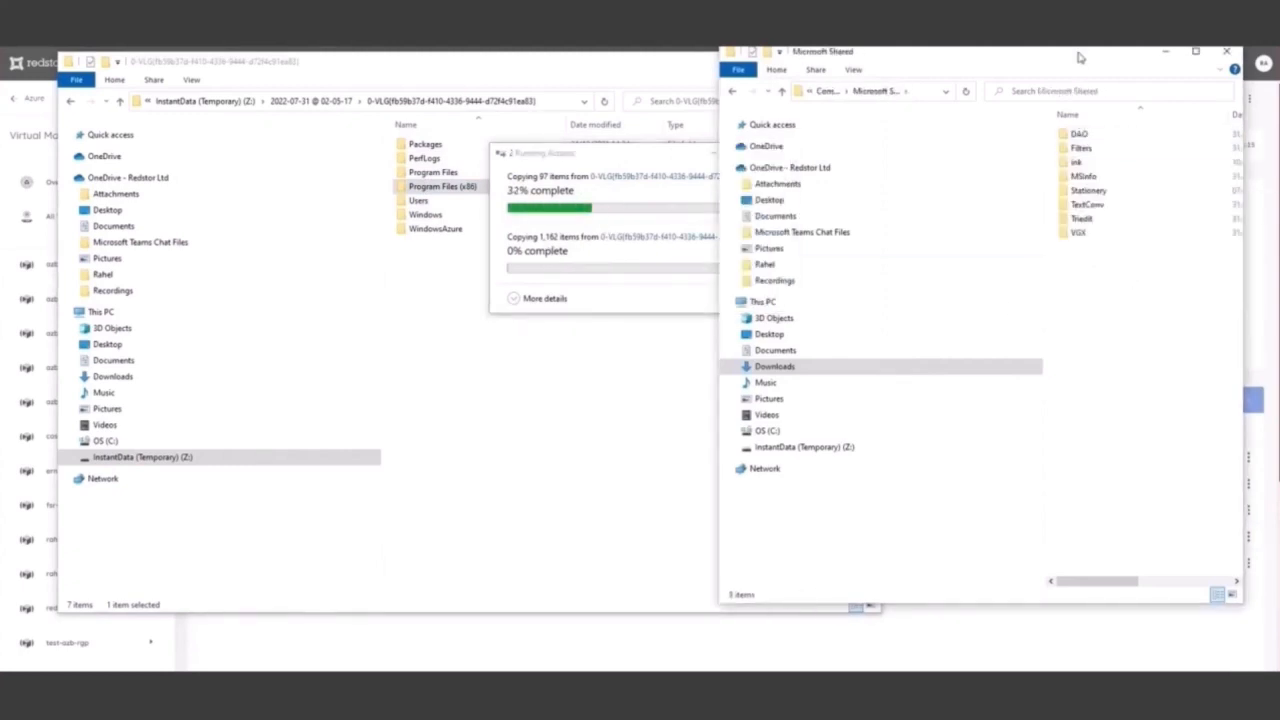
double_click(1090, 198)
click(840, 91)
double_click(1085, 233)
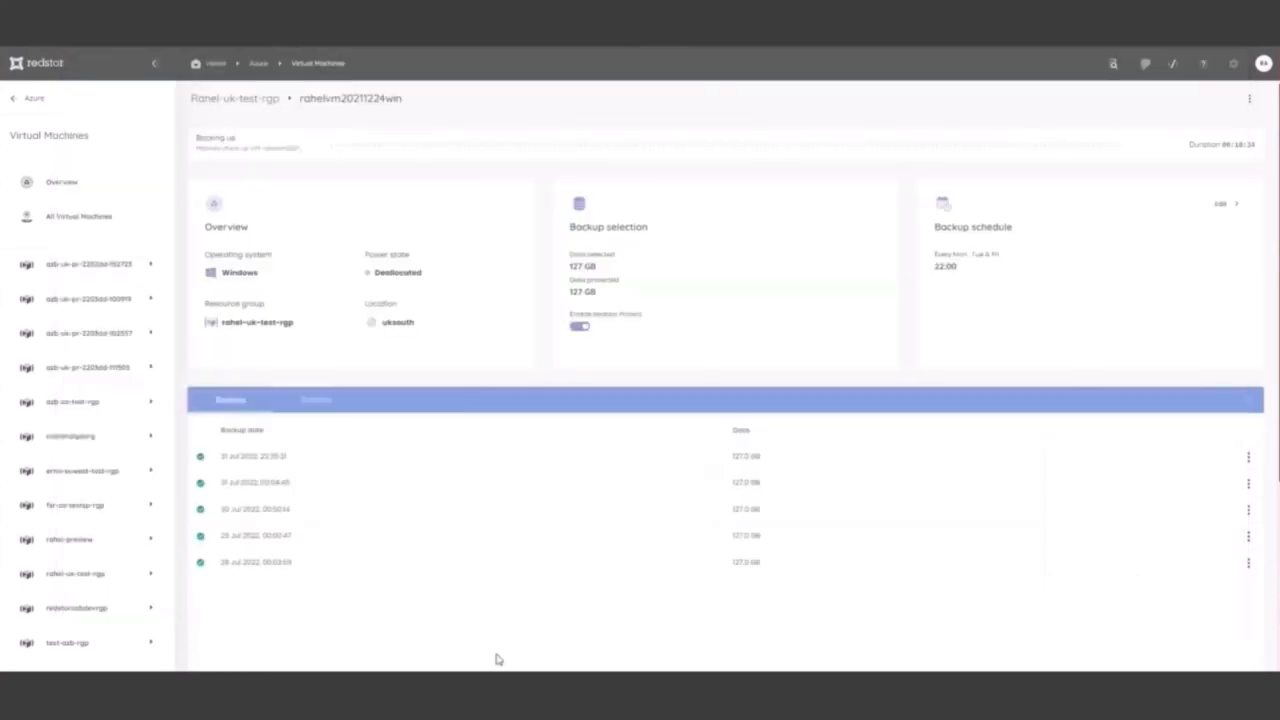
Download and launch the InstantData agent for permanent file recovery from the 28 Jul 2022 backup of the virtual machine
click(1248, 562)
click(1234, 605)
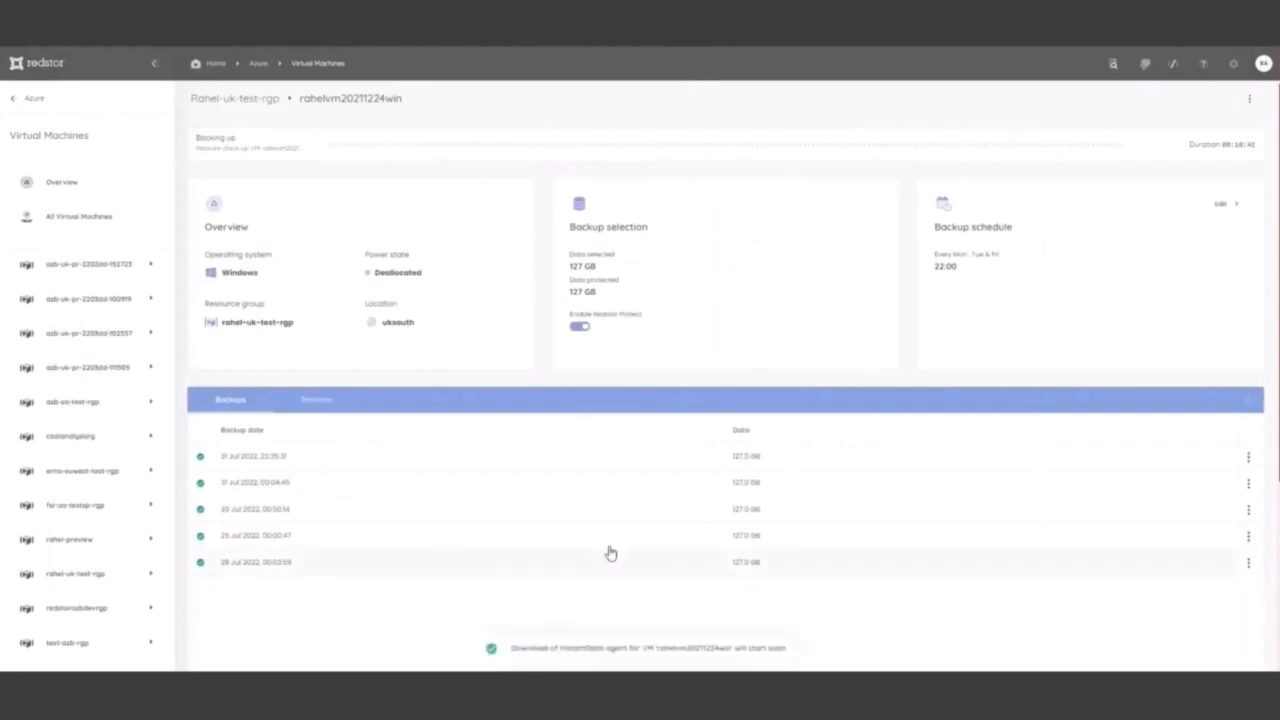
click(698, 350)
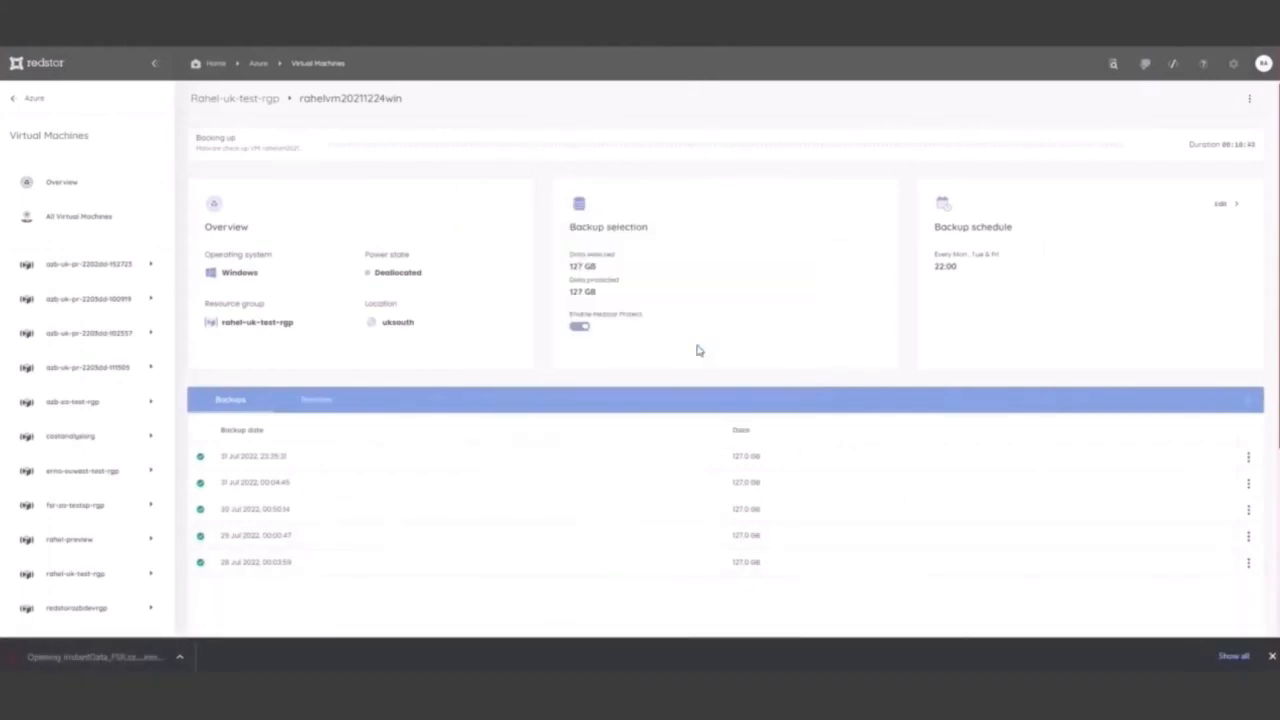
click(644, 446)
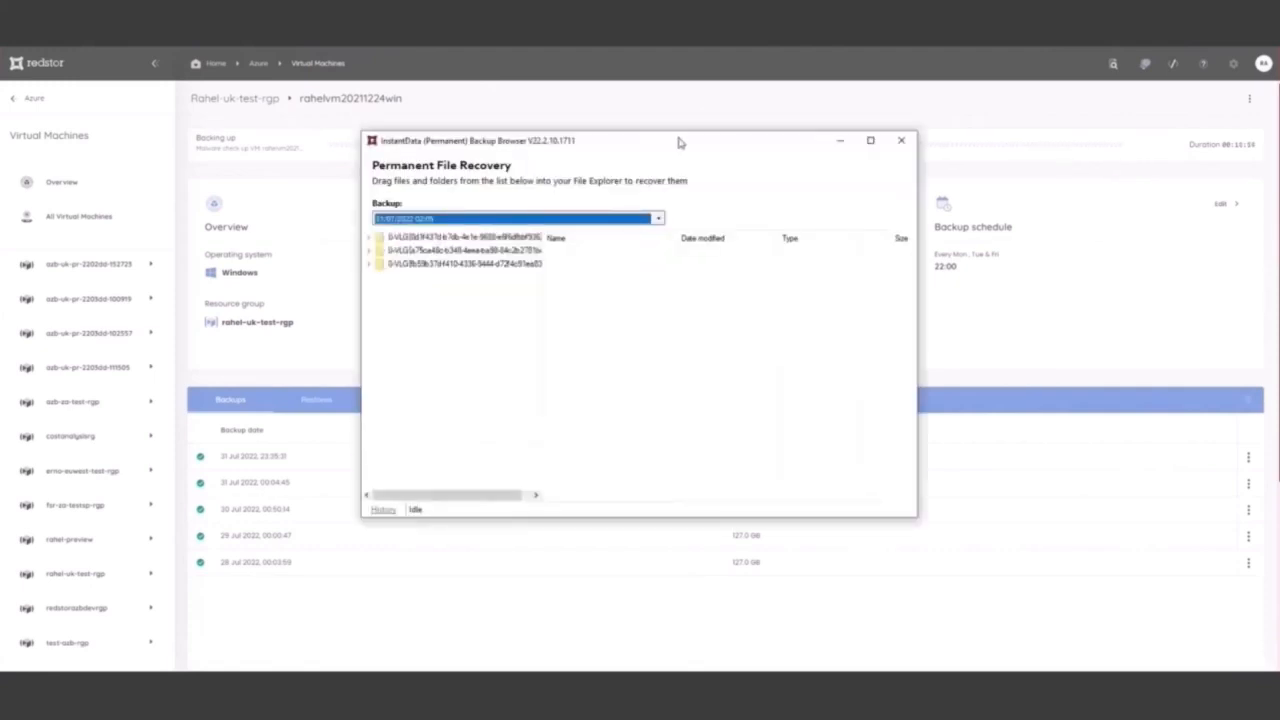
Reposition the Backup Browser, go through the available backup dates and select the 28/07/2022 00:51 backup
drag(679, 138, 577, 73)
click(555, 153)
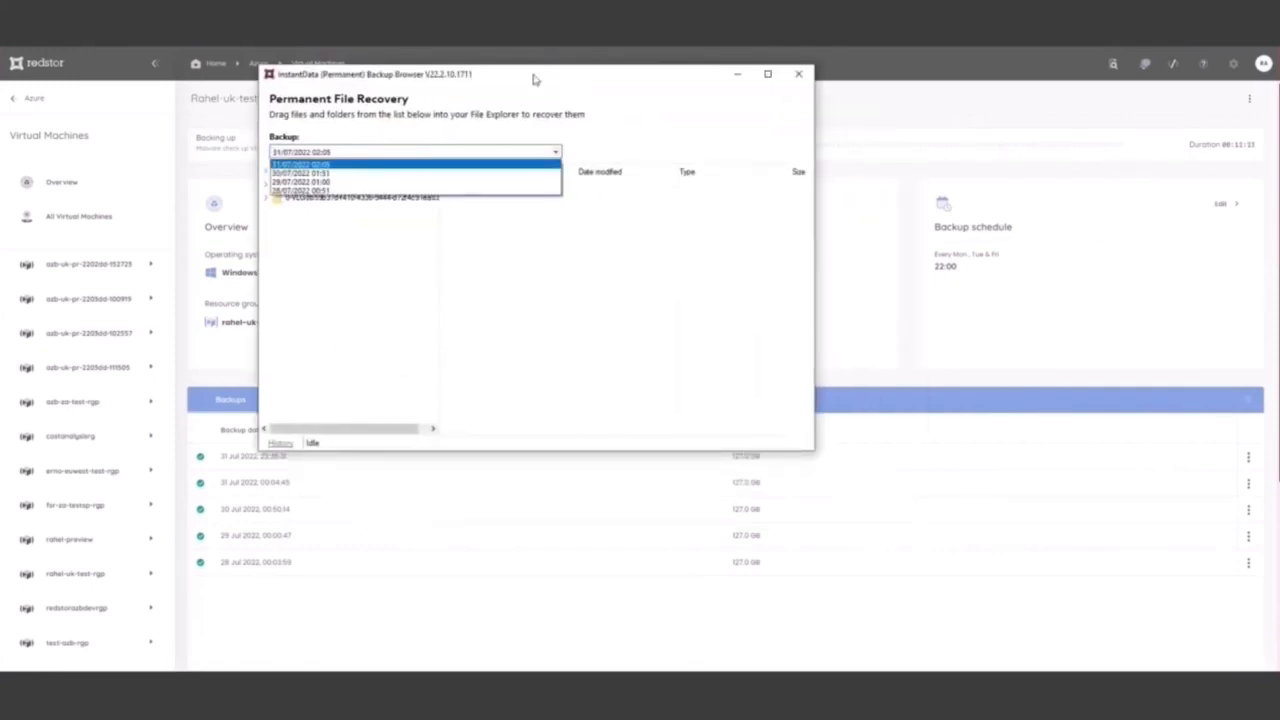
click(350, 163)
click(349, 154)
click(328, 173)
click(370, 155)
click(329, 183)
click(394, 153)
click(395, 194)
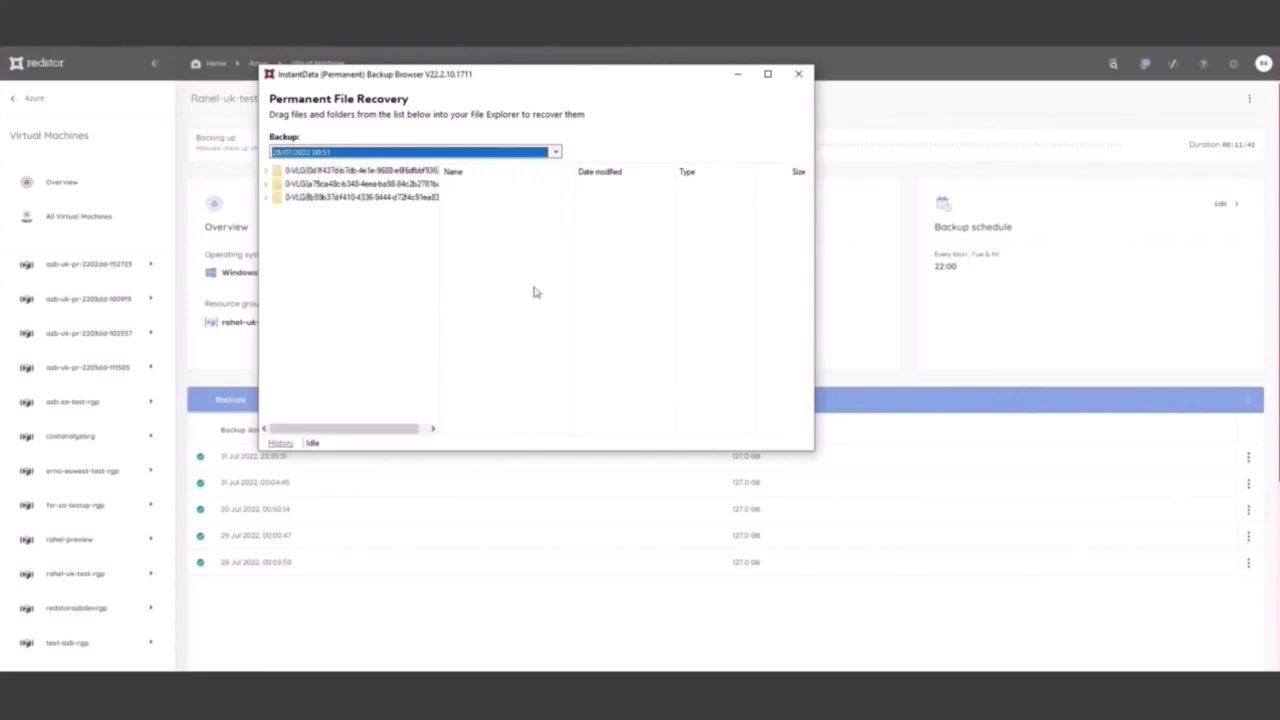
Create a folder named TEMP1 in Downloads using a new File Explorer window, open it and place the window beside the Backup Browser
mouse_move(343, 688)
click(543, 594)
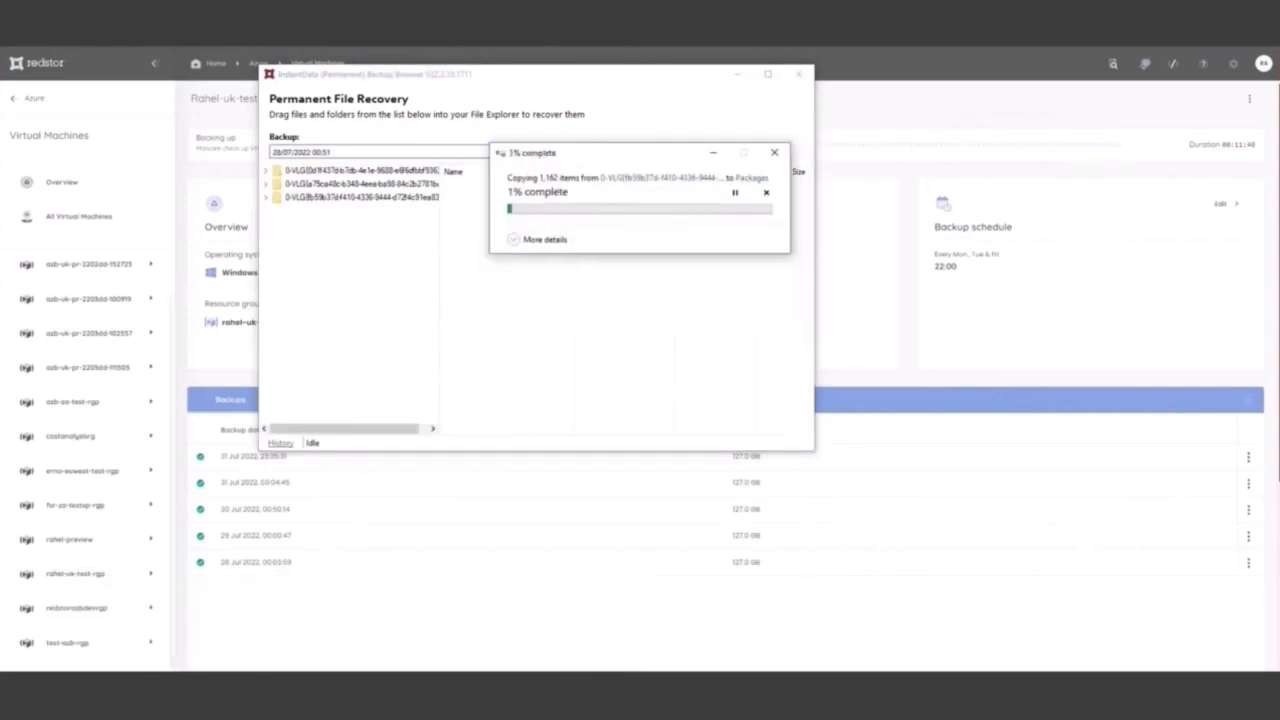
click(100, 688)
text(file)
key(Return)
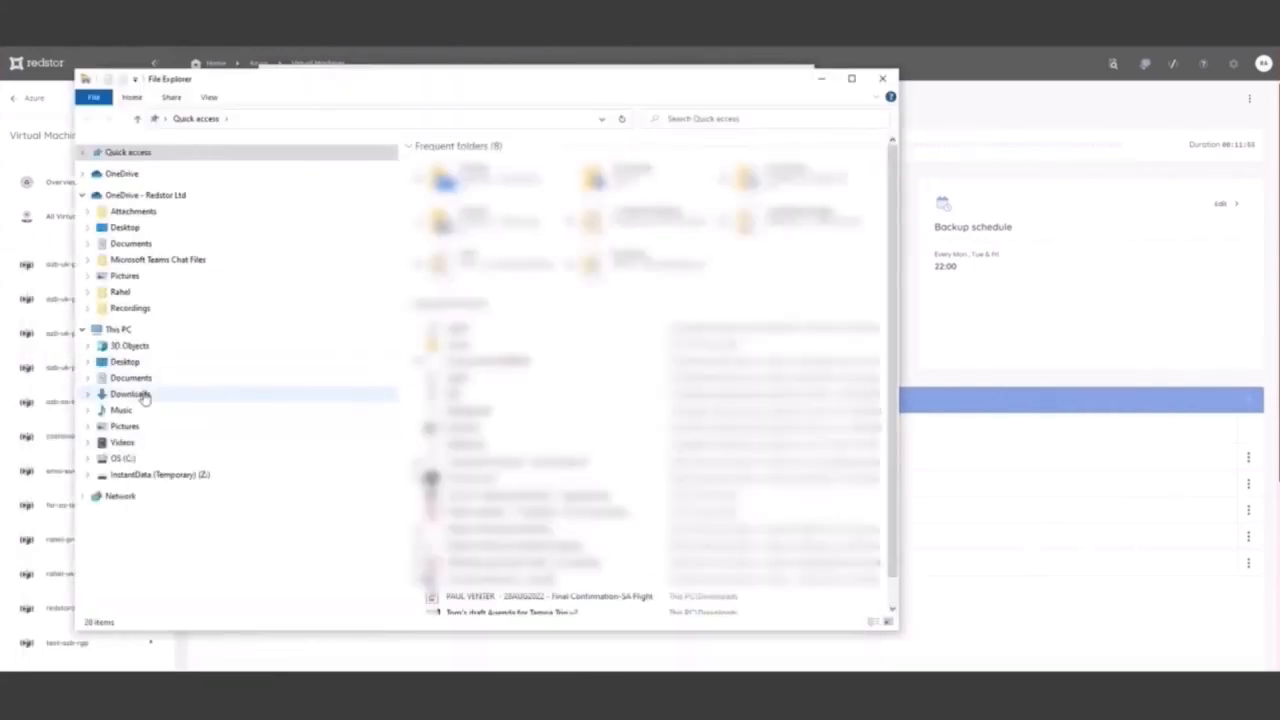
click(130, 394)
mouse_move(612, 538)
click(771, 369)
text(TEMP1)
key(Return)
key(Return)
drag(558, 72, 1090, 184)
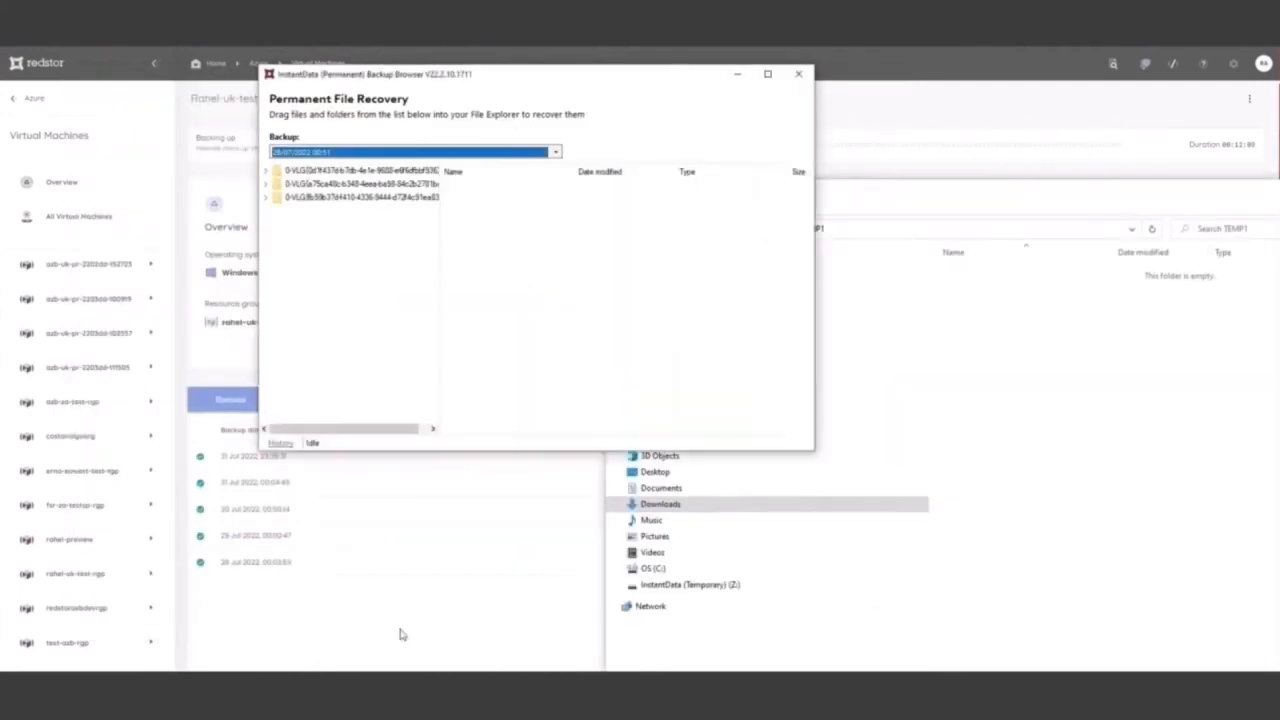
Recover the first volume of the 28/07/2022 00:51 backup into TEMP1, arrange both windows and open the recovered volume folder
click(480, 350)
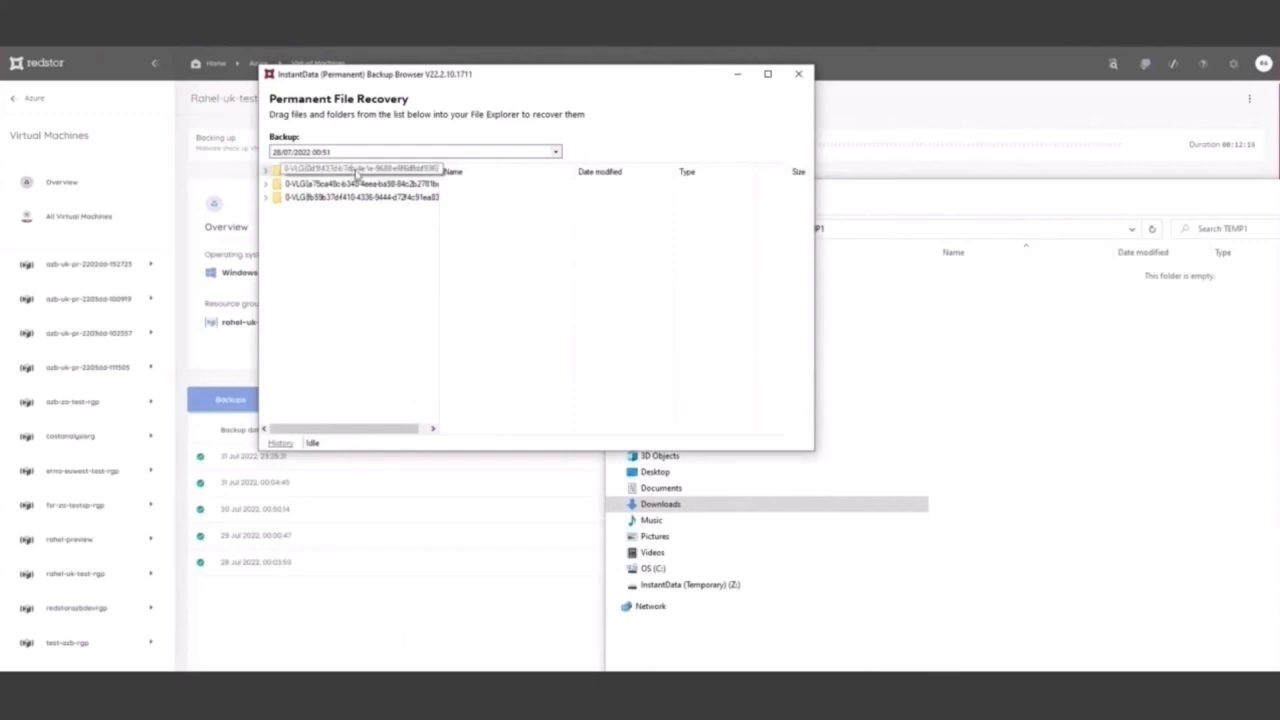
drag(356, 172, 1124, 405)
drag(951, 197, 830, 129)
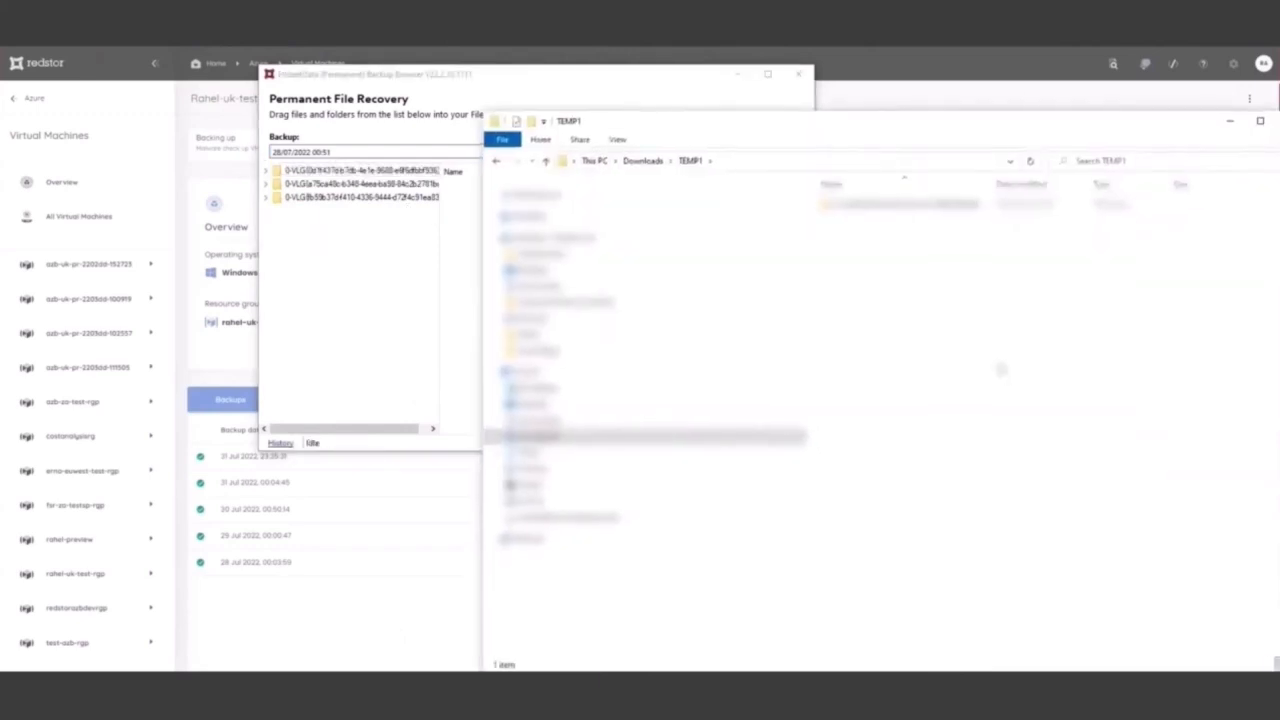
drag(524, 79, 439, 105)
click(948, 210)
double_click(948, 210)
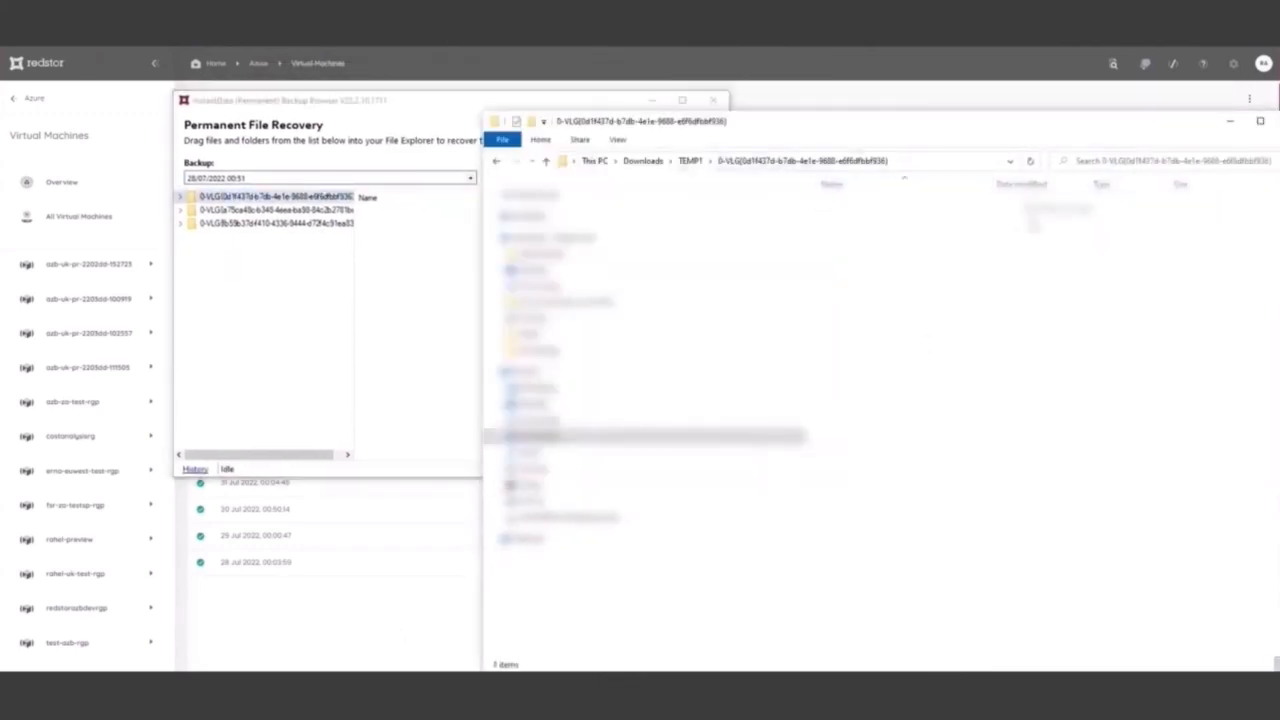
Recover the second volume into the opened folder, browse it down to EFI > MICROS~1 > BOOT > ES-MX and reposition the window
drag(262, 216, 973, 392)
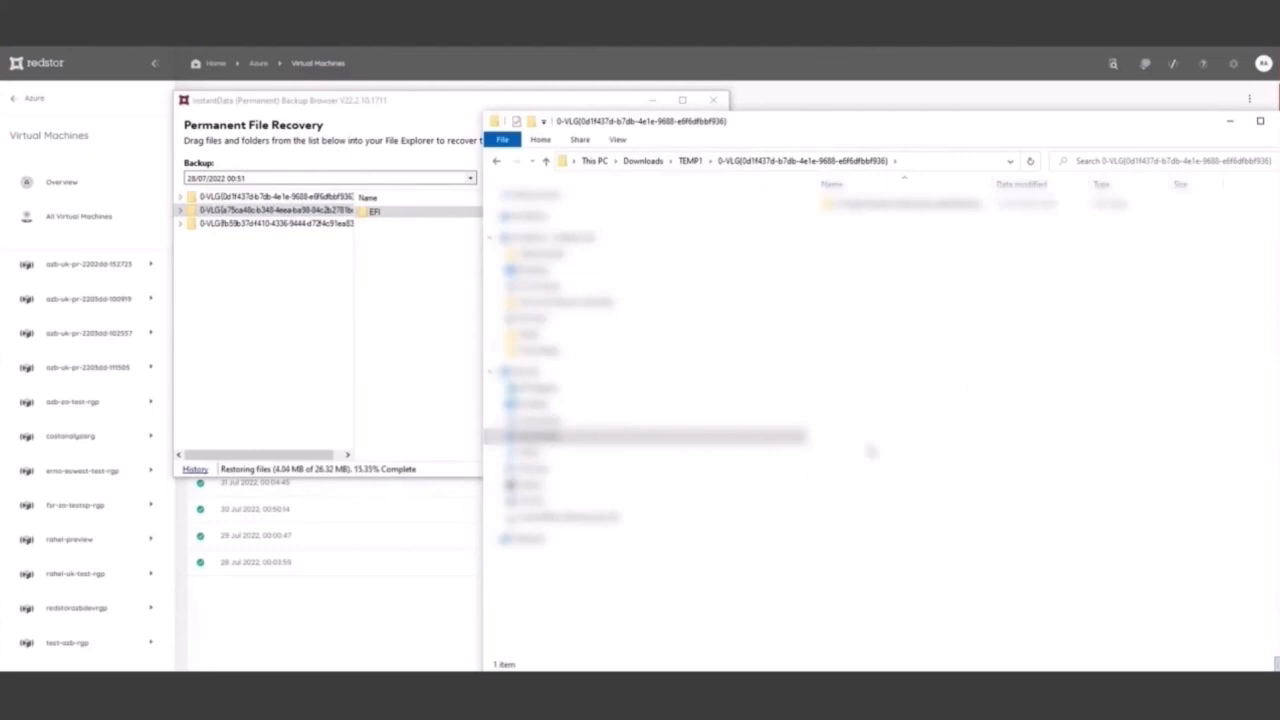
double_click(924, 204)
double_click(852, 204)
double_click(857, 217)
click(858, 205)
double_click(858, 205)
double_click(860, 313)
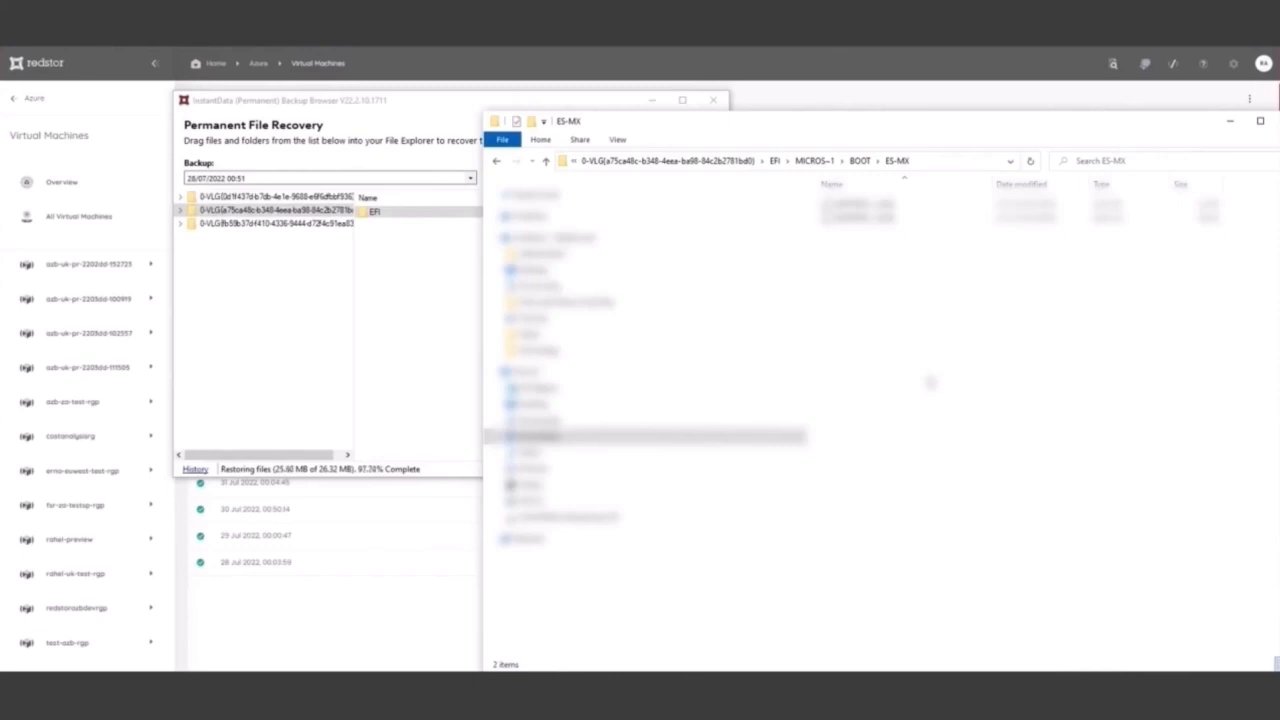
drag(800, 123, 758, 80)
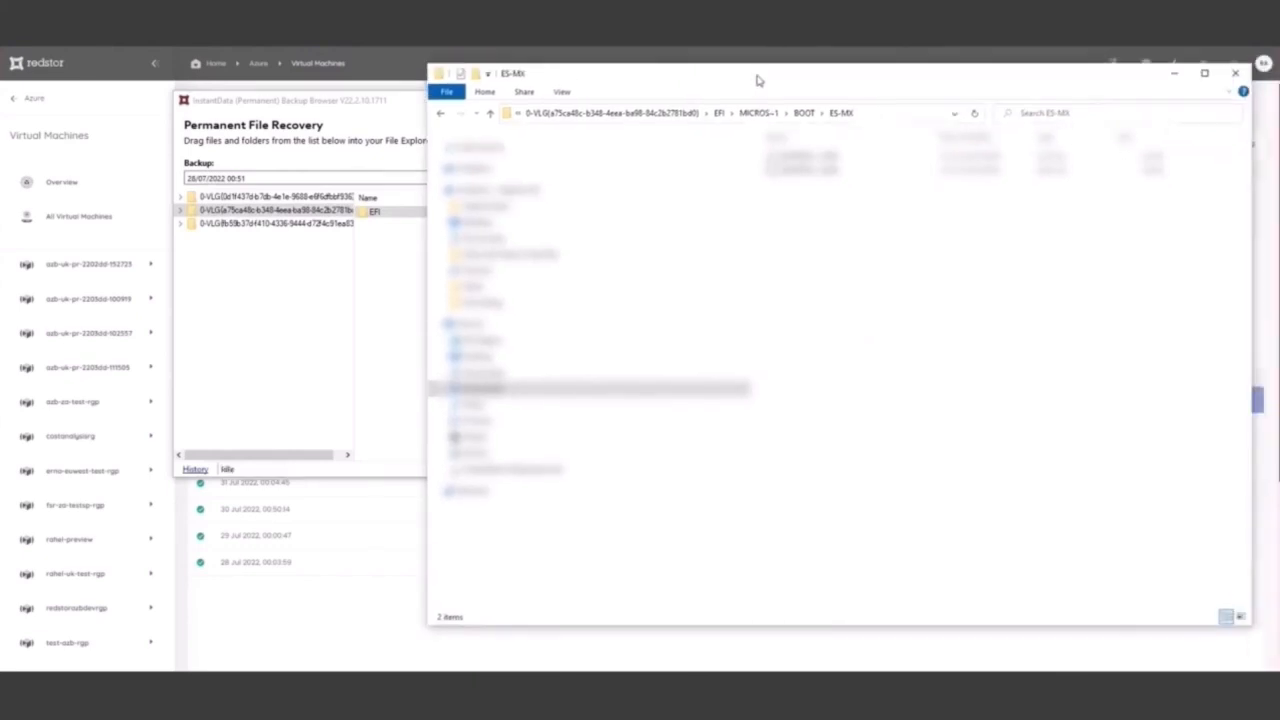